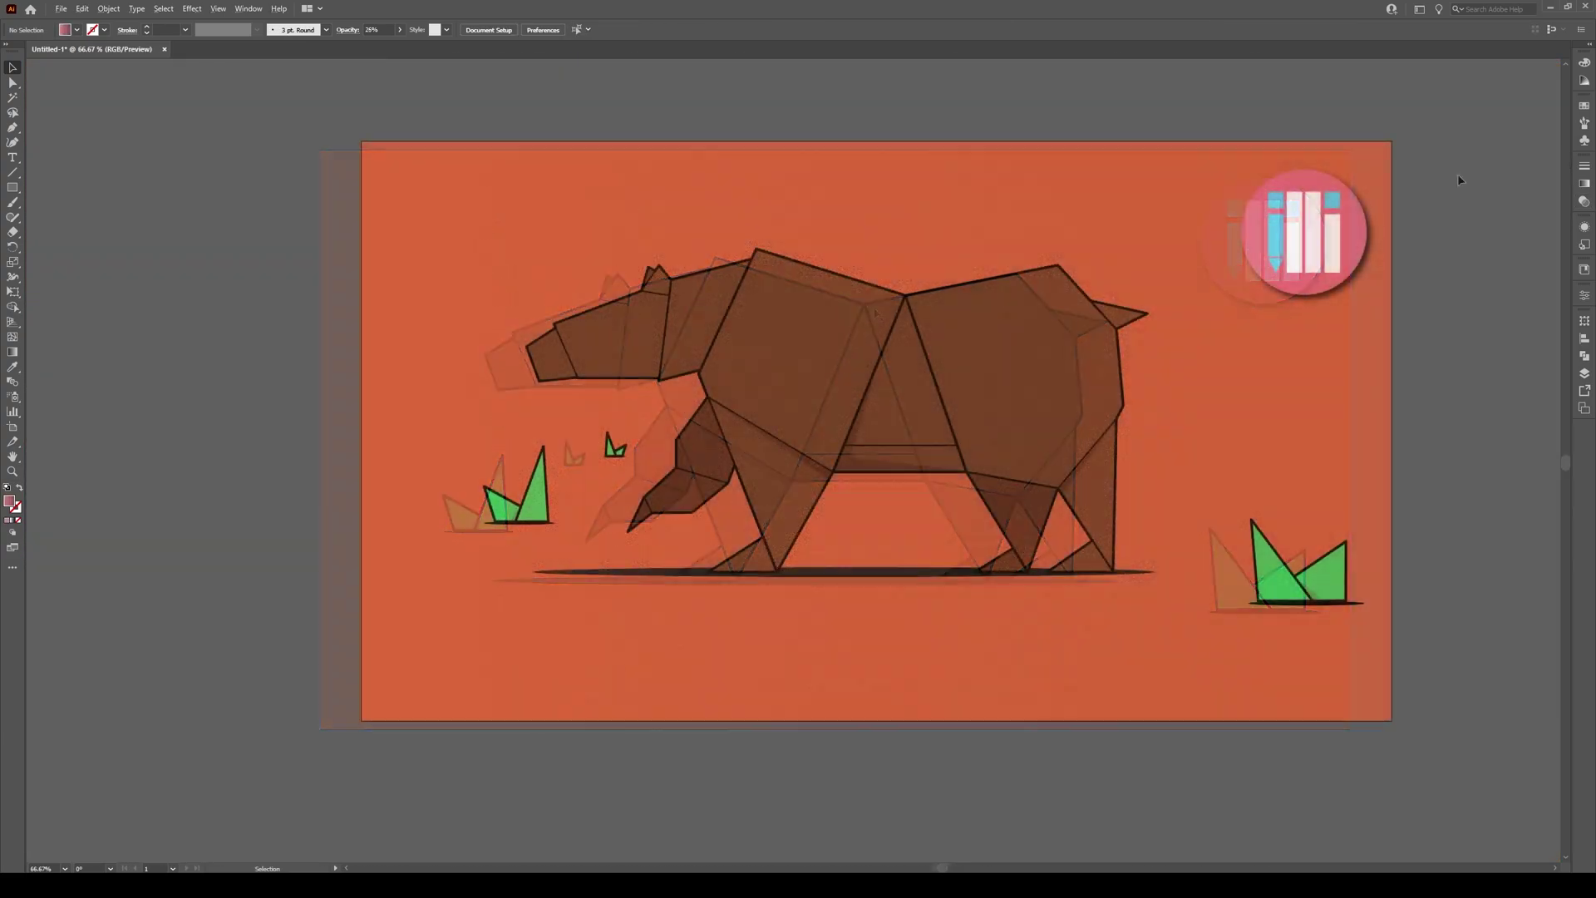
Draw a rectangle from the artboard's top-right to bottom-left corner, covering the bear illustration.
{"action": "key", "text": "m"}
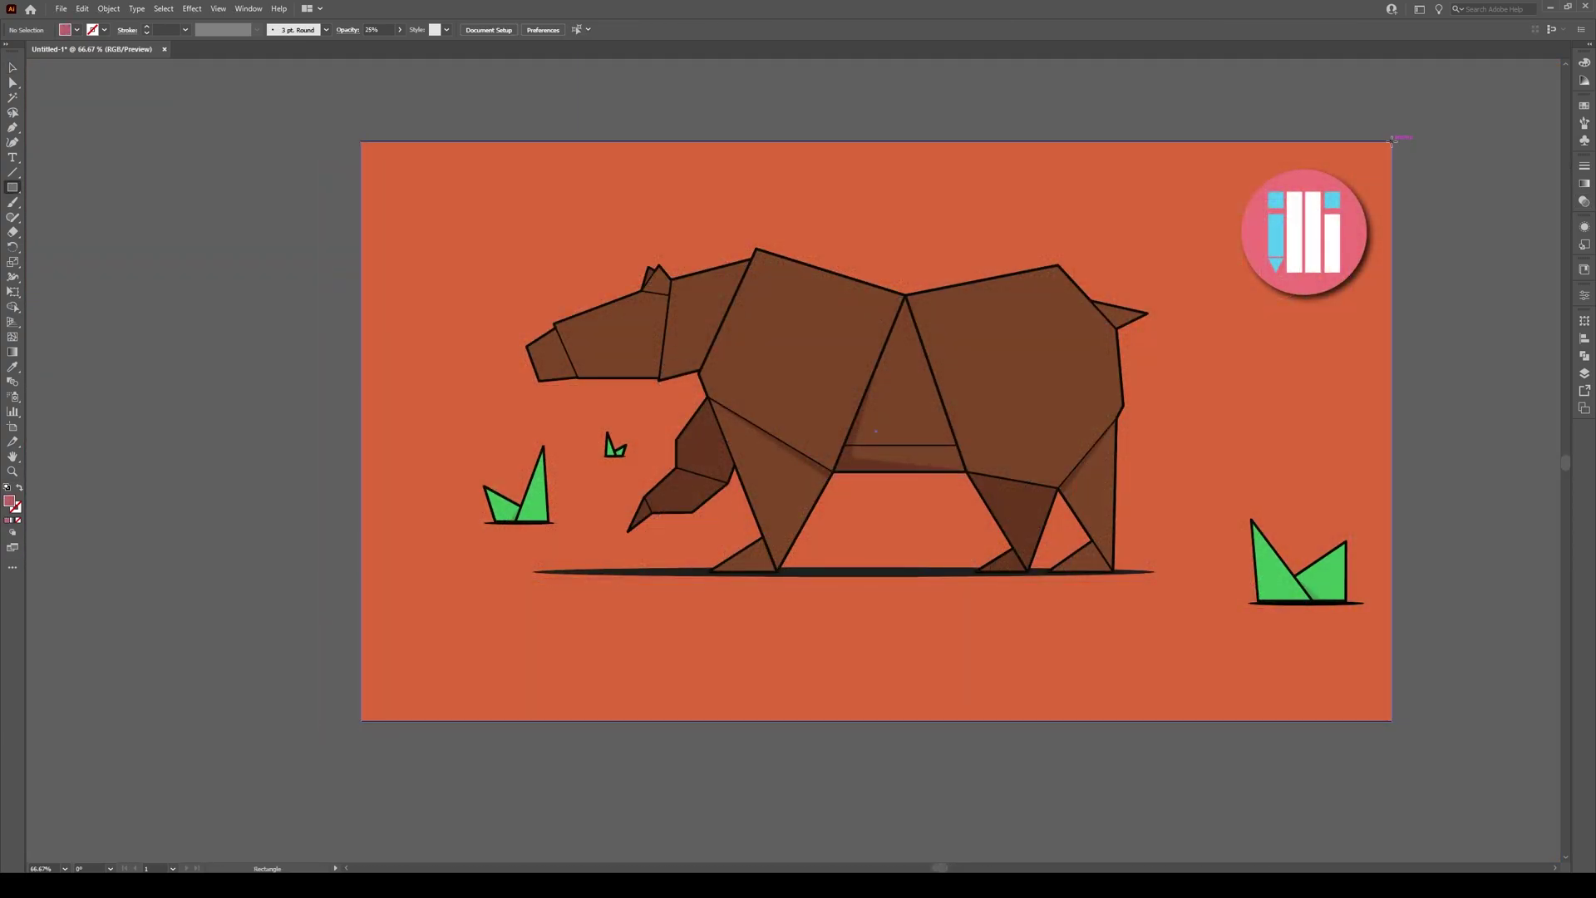
{"action": "left_click_drag", "start_coordinate": [1393, 141], "coordinate": [361, 721]}
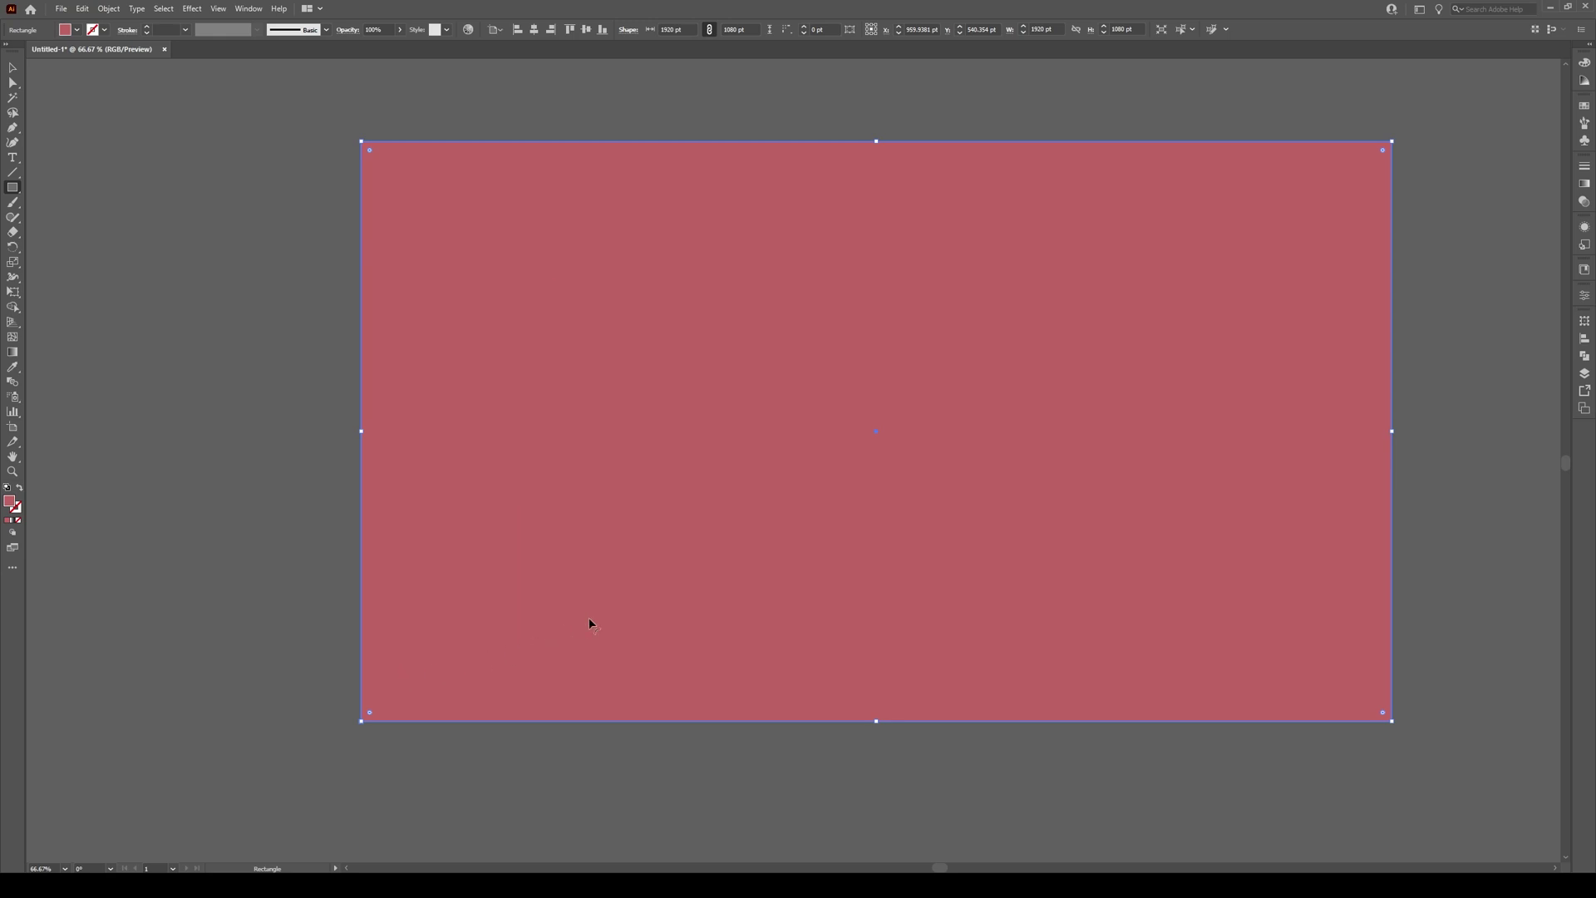
Give the rectangle a white-to-black linear gradient, moving the midpoint right and the white stop left.
{"action": "key", "text": "g"}
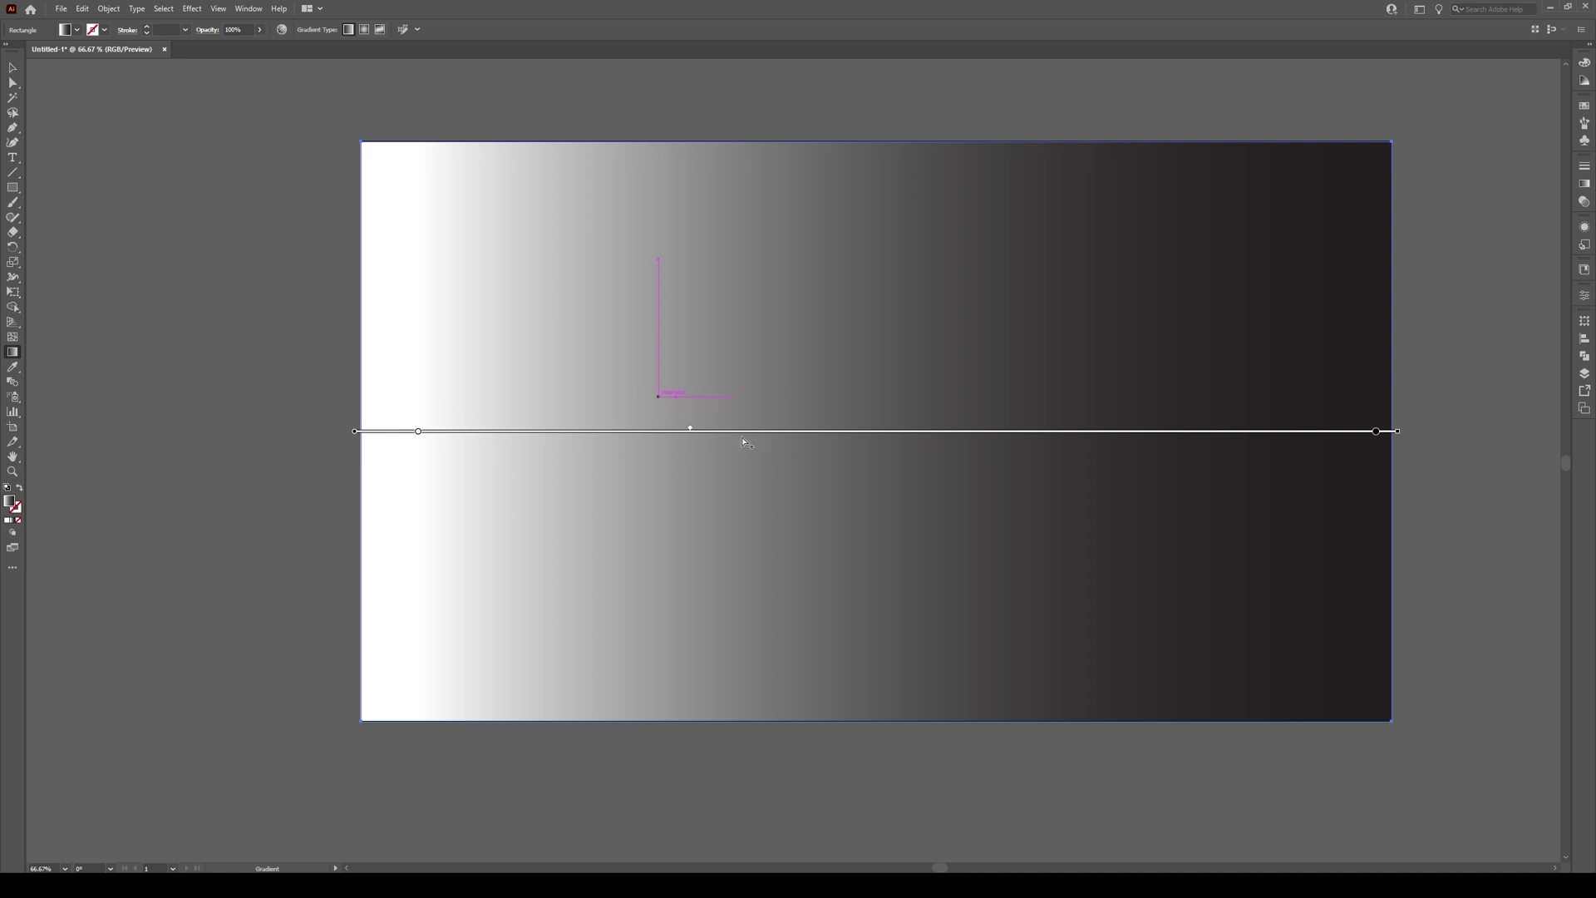
{"action": "mouse_move", "coordinate": [692, 433]}
{"action": "left_mouse_down"}
{"action": "mouse_move", "coordinate": [931, 432]}
{"action": "mouse_move", "coordinate": [786, 429]}
{"action": "left_mouse_up"}
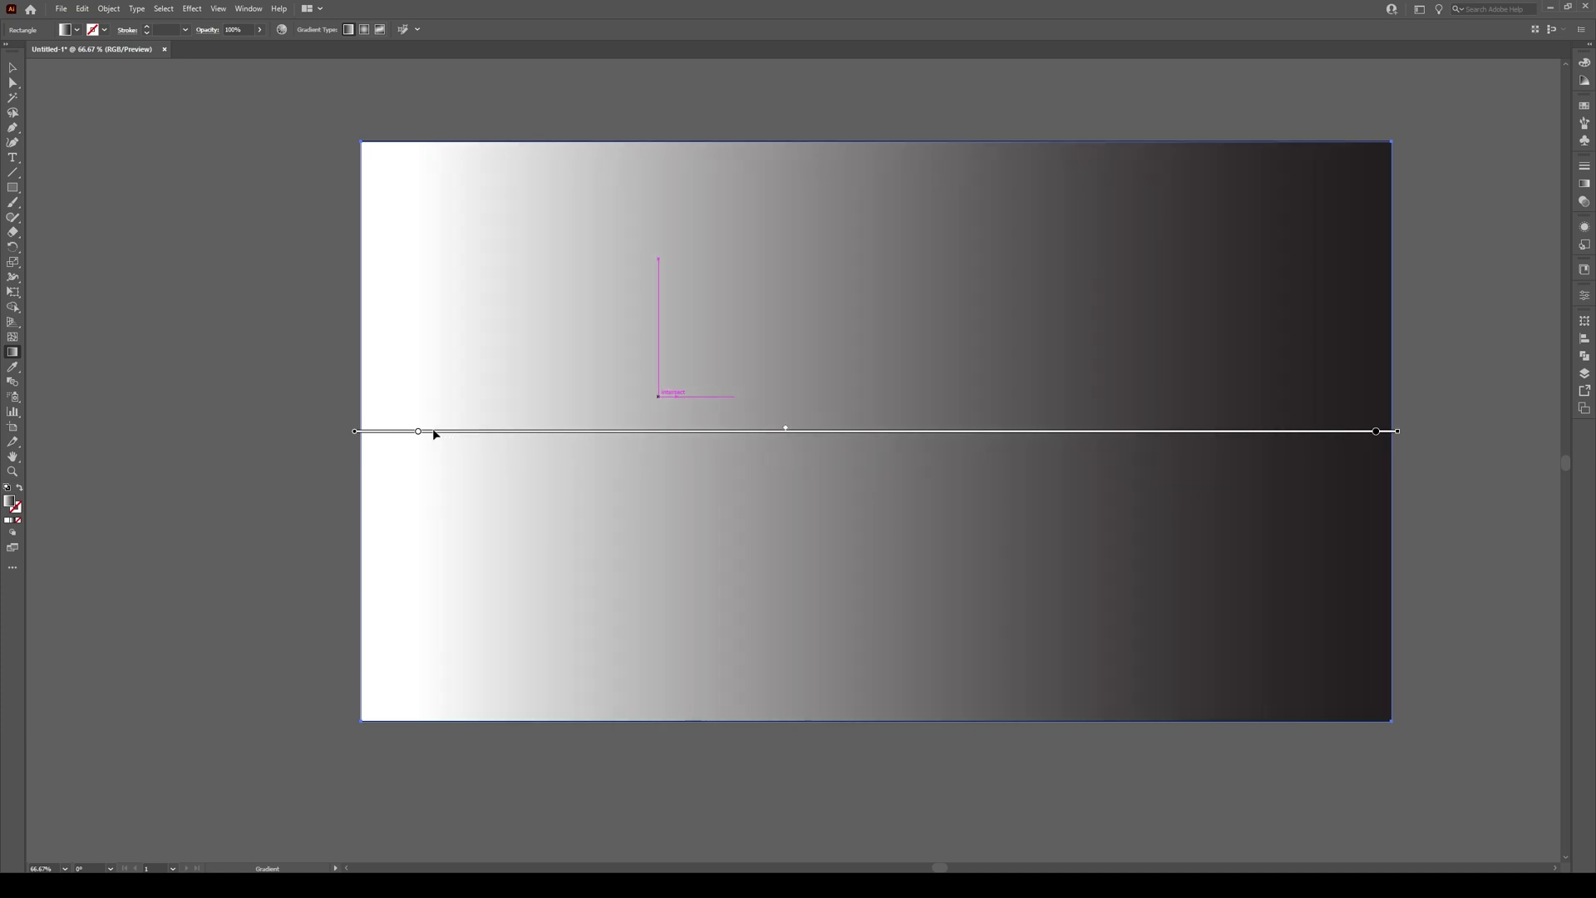
{"action": "left_click_drag", "start_coordinate": [418, 432], "coordinate": [369, 432]}
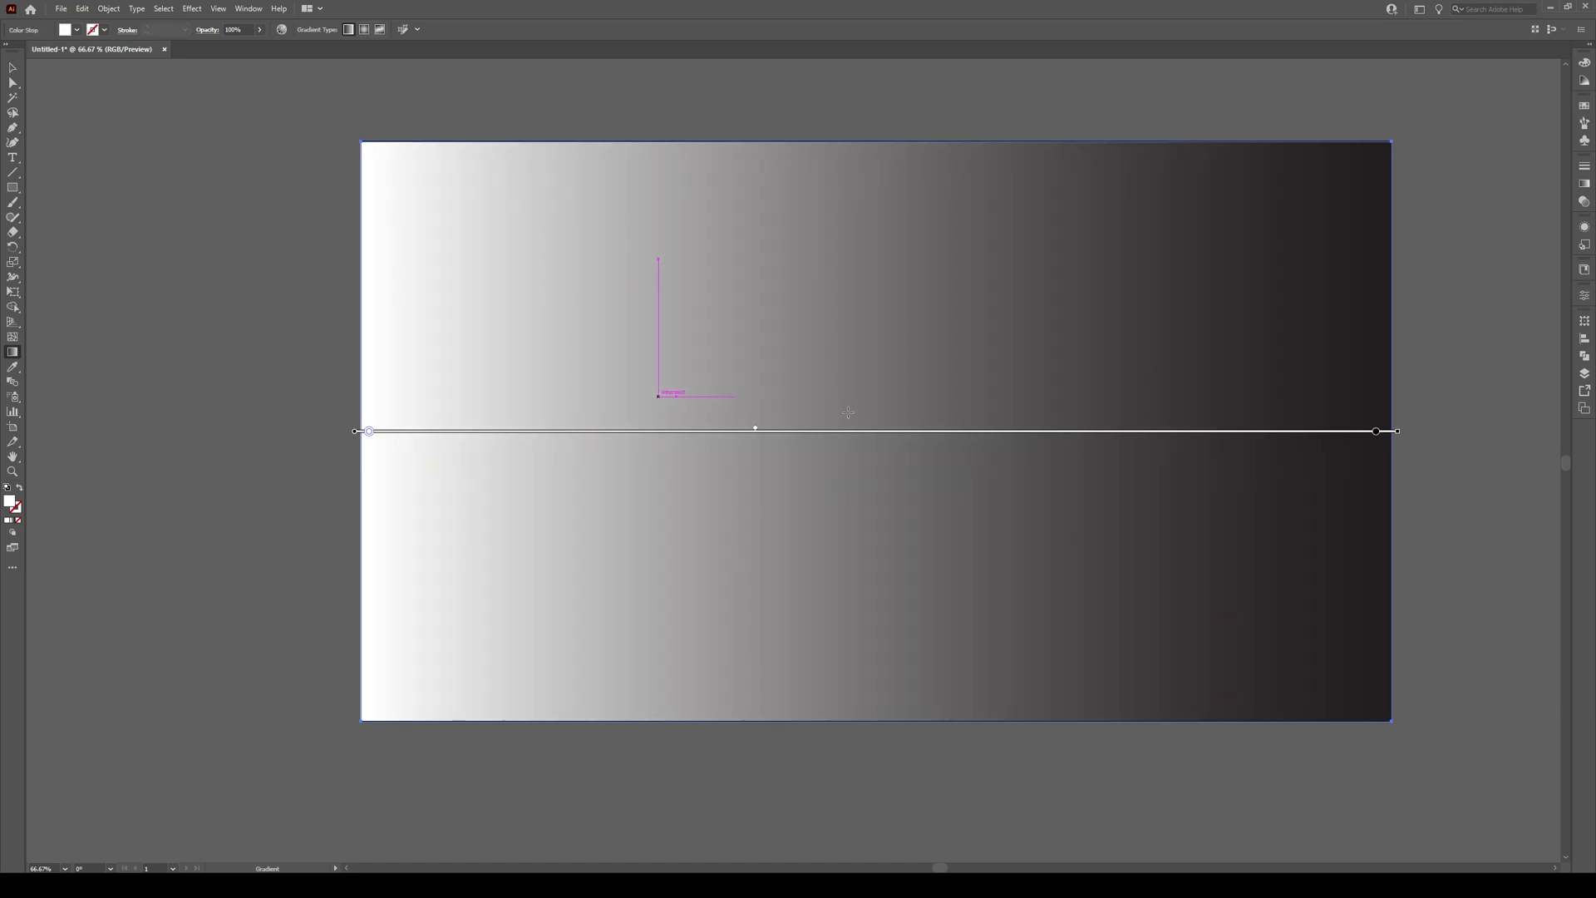
{"action": "key", "text": "v"}
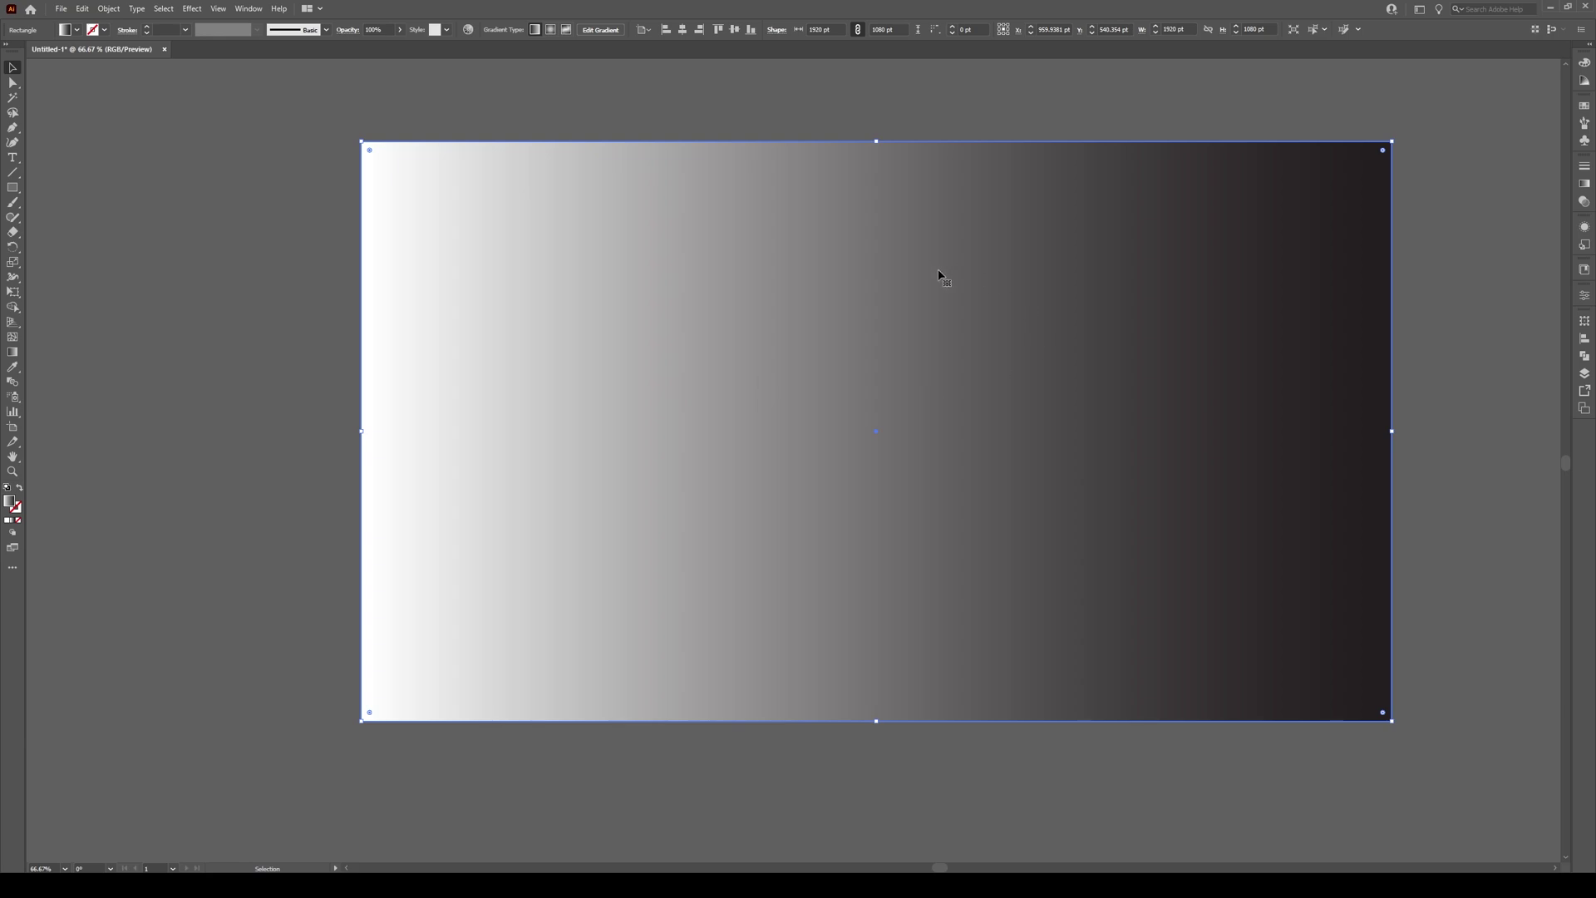
Apply Effect > Texture > Grain to the gradient rectangle.
{"action": "left_click", "coordinate": [193, 8]}
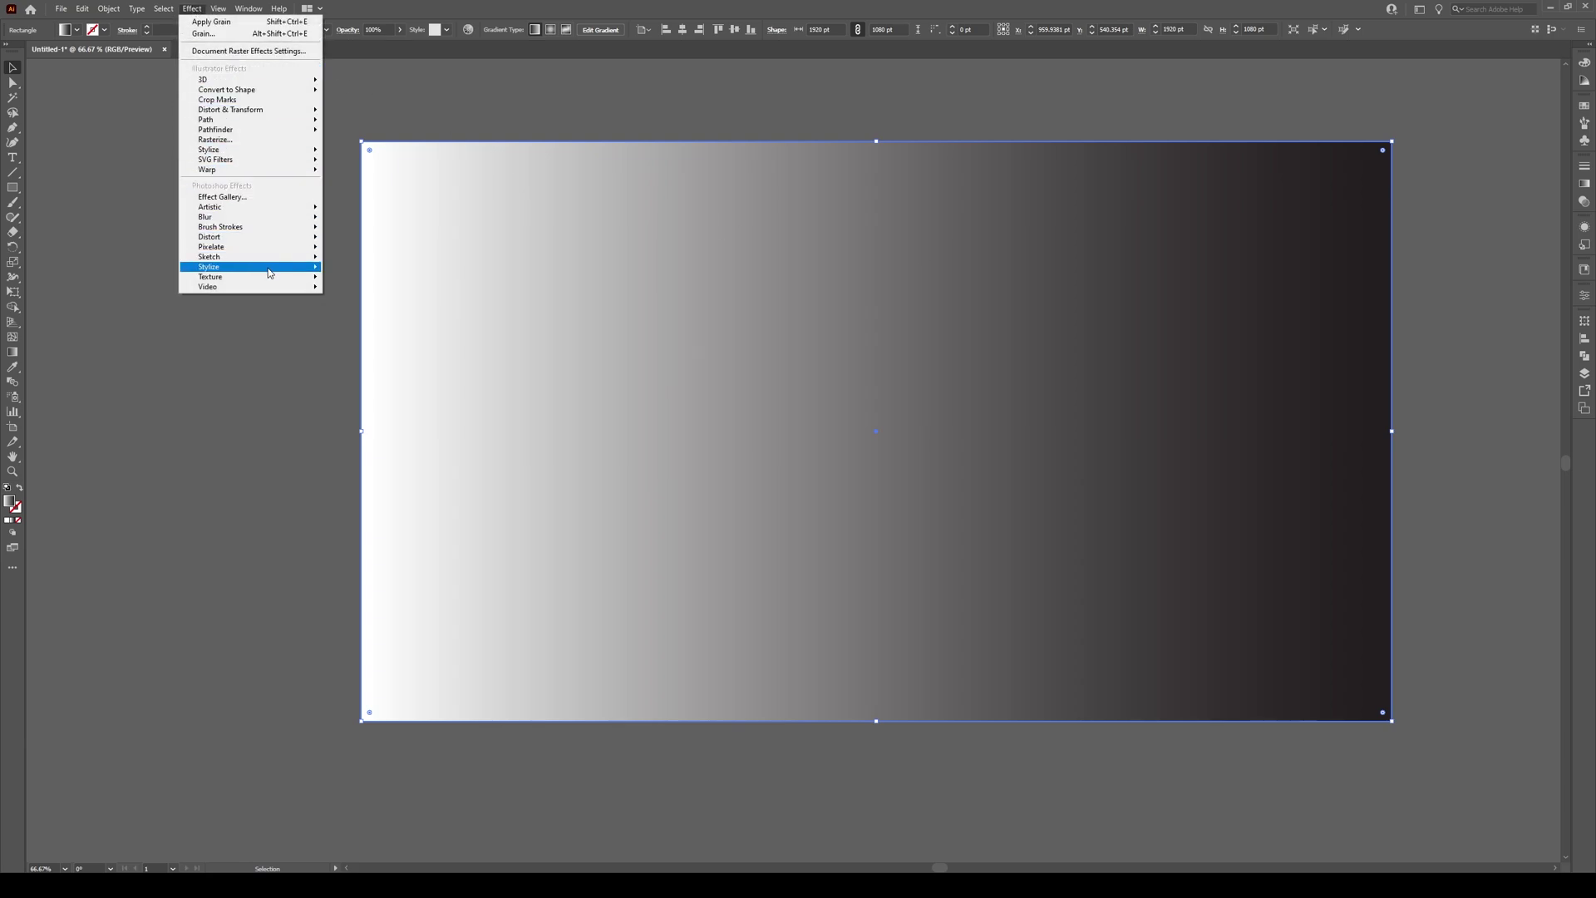
{"action": "mouse_move", "coordinate": [270, 279]}
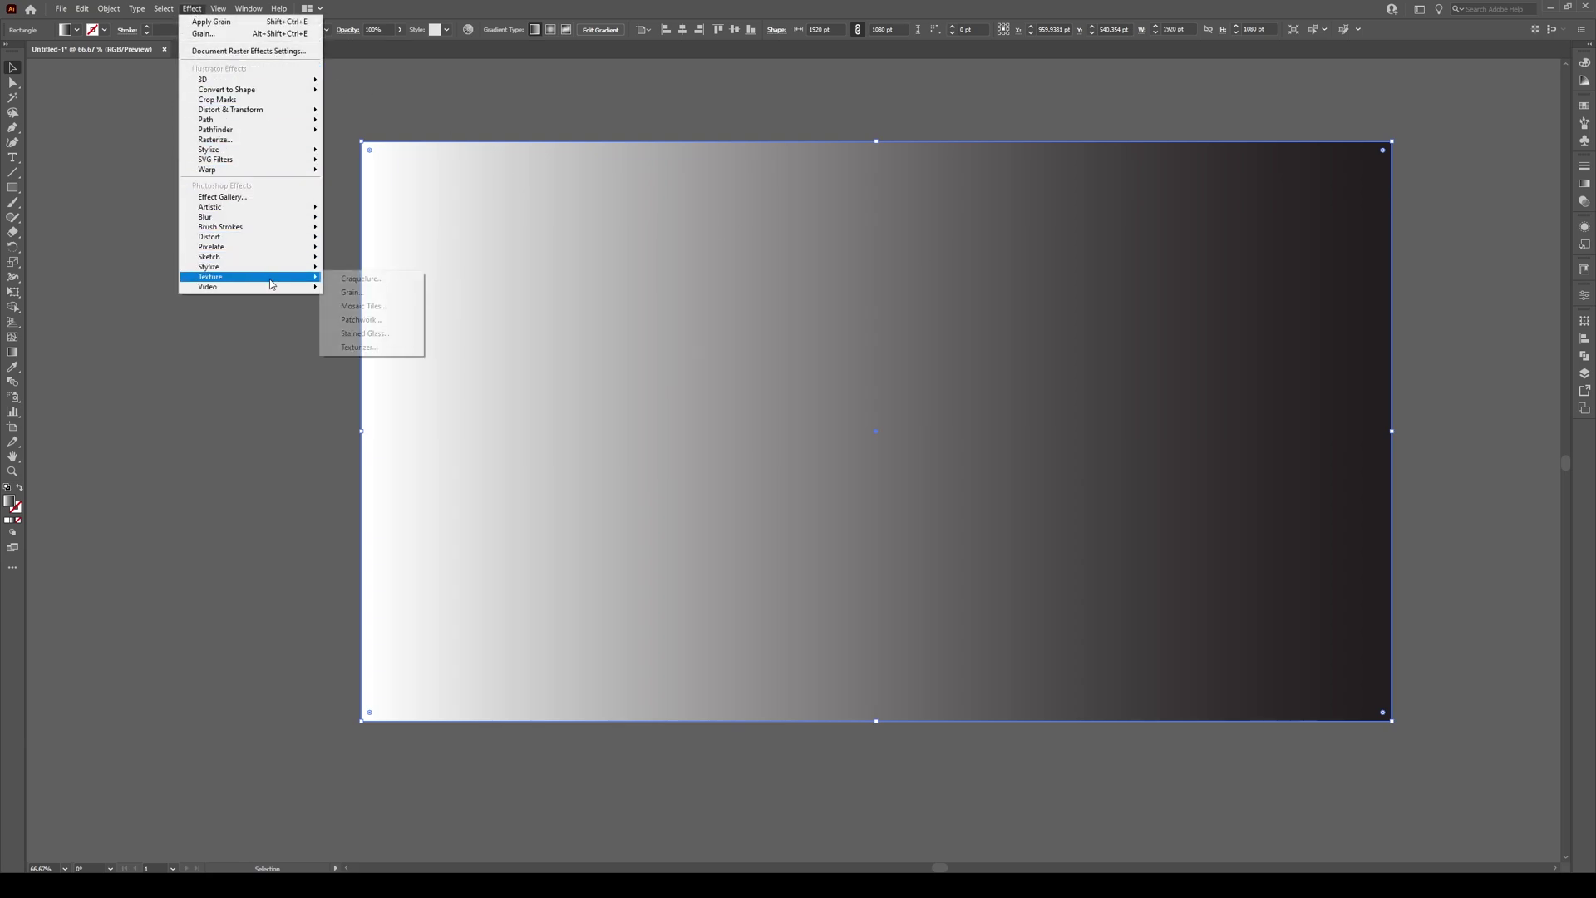
{"action": "left_click", "coordinate": [383, 294]}
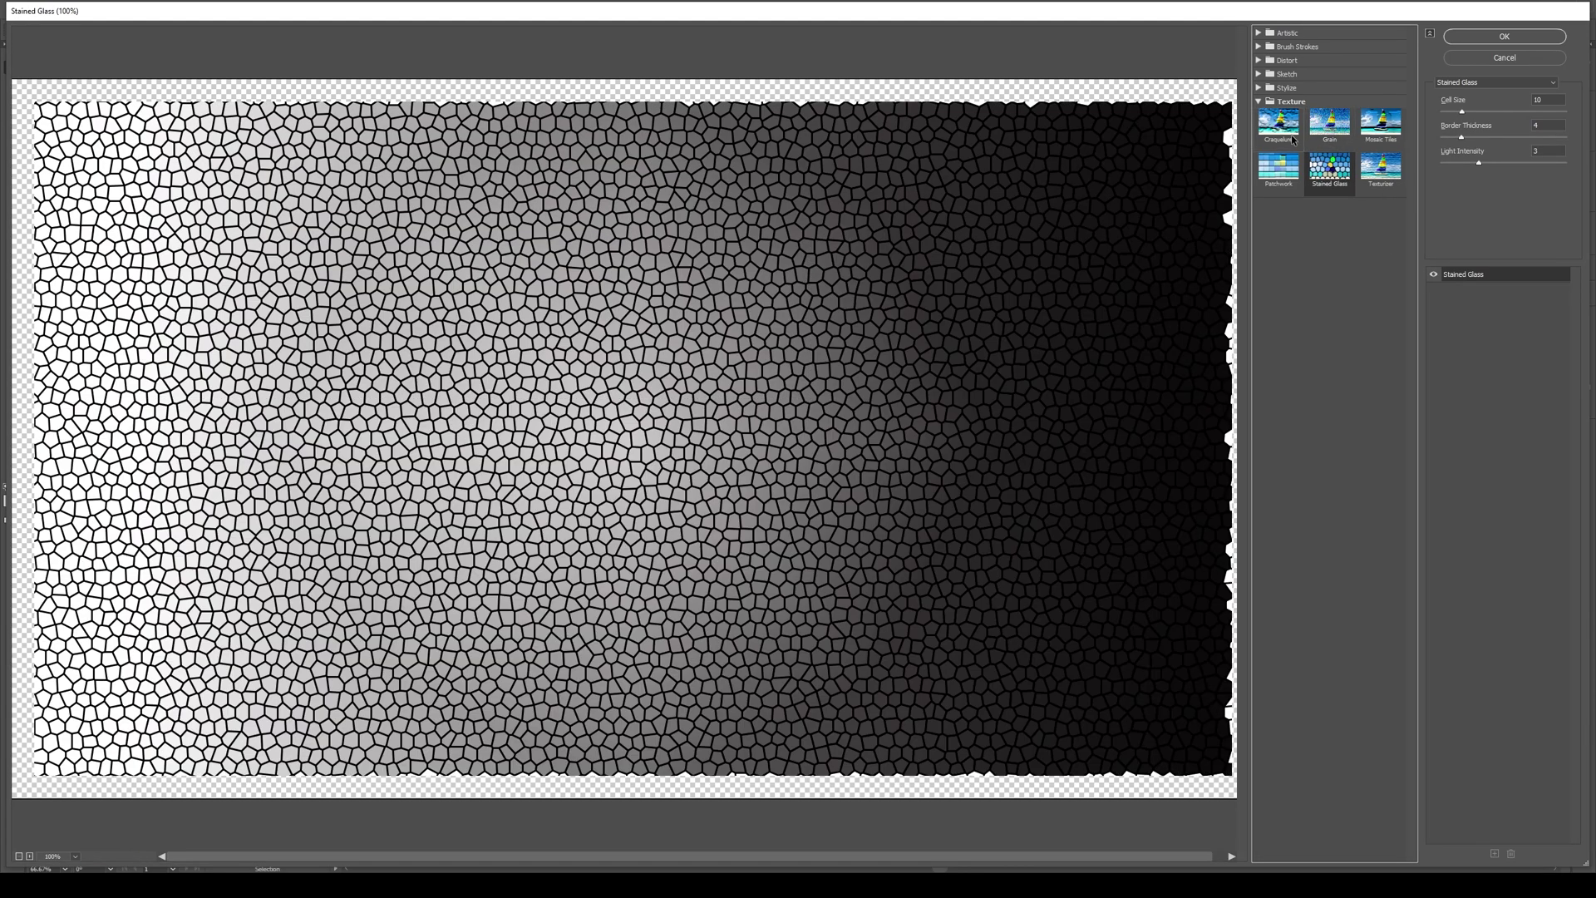
Compare the Patchwork texture, then go back to Grain: Stippled, intensity 51, contrast 24.
{"action": "left_click", "coordinate": [1279, 165]}
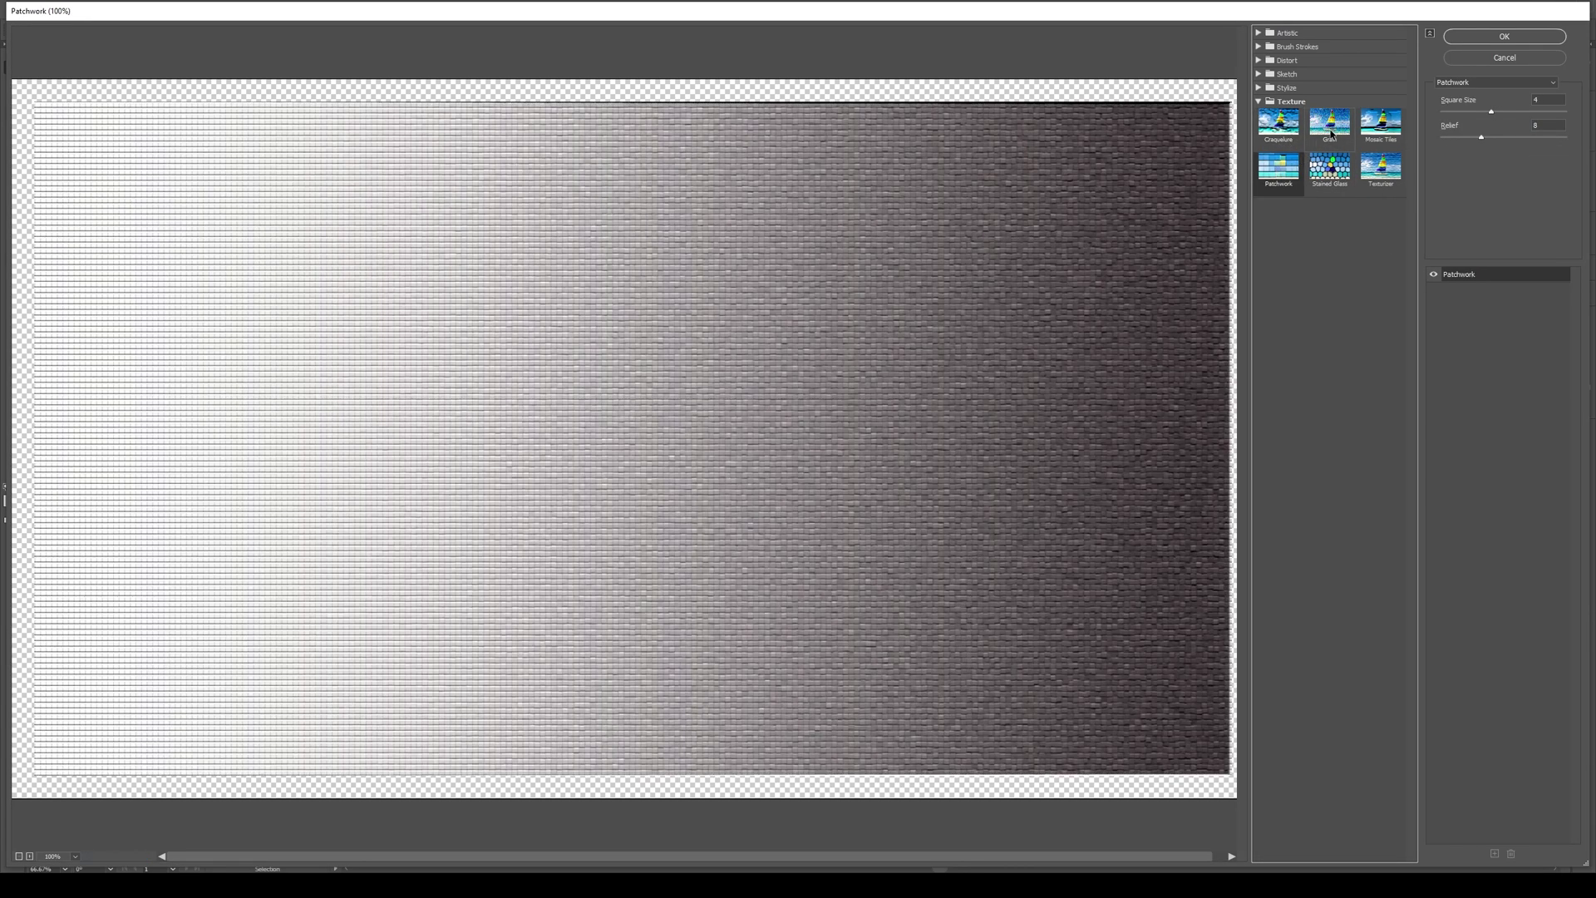
{"action": "left_click", "coordinate": [1332, 133]}
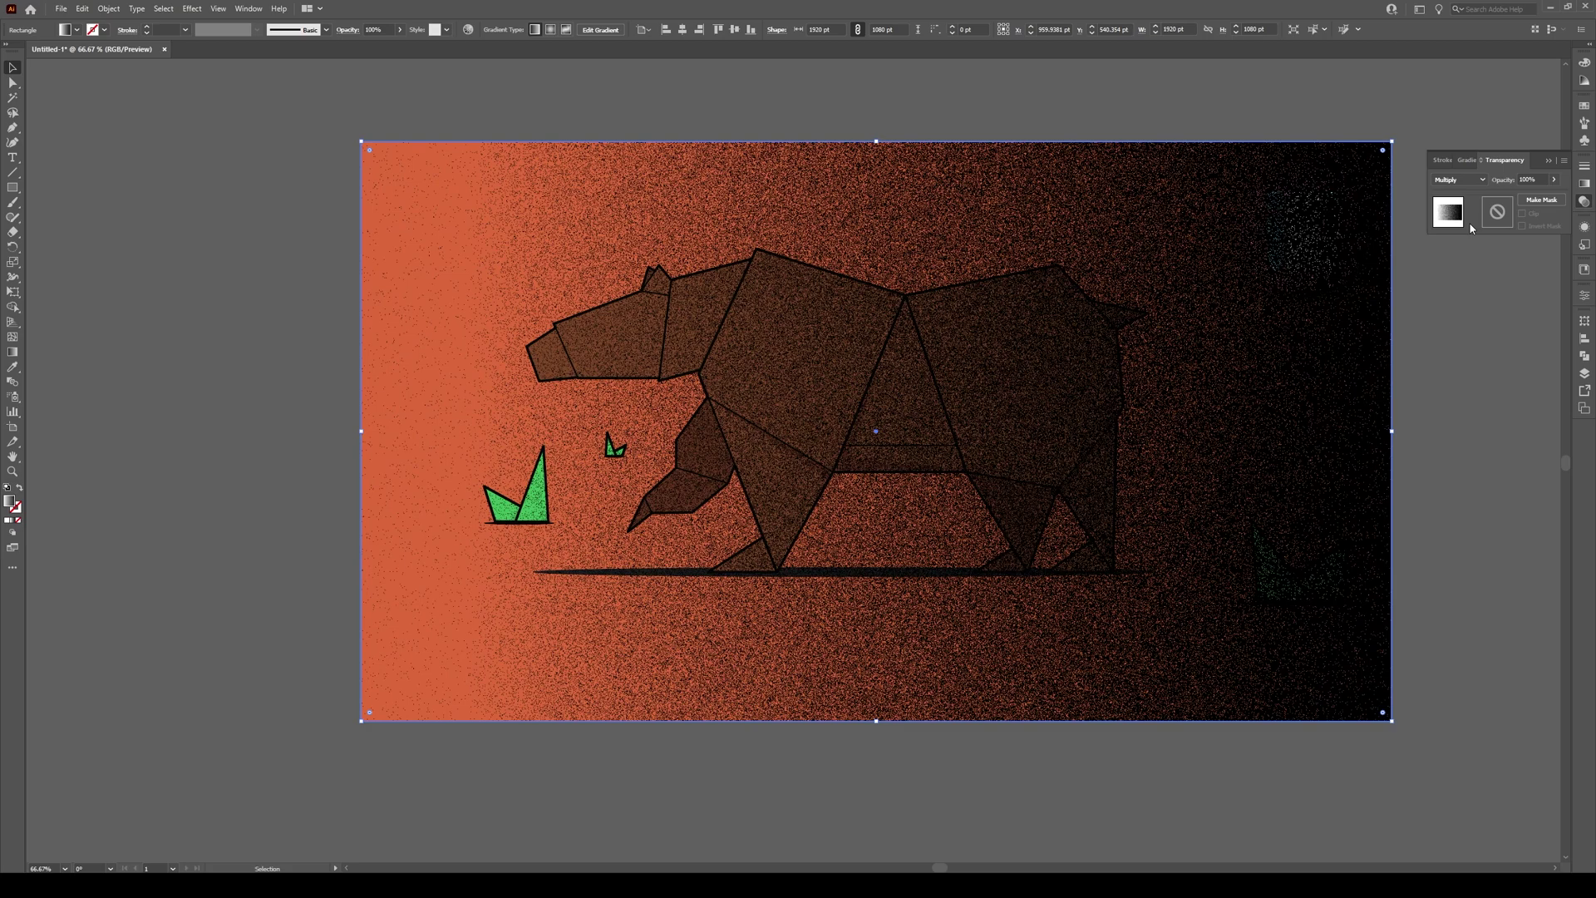
Lower the grain overlay's opacity with the slider and Opacity field, ending at 30%.
{"action": "left_click", "coordinate": [1554, 181]}
{"action": "left_click_drag", "start_coordinate": [1554, 199], "coordinate": [1519, 198]}
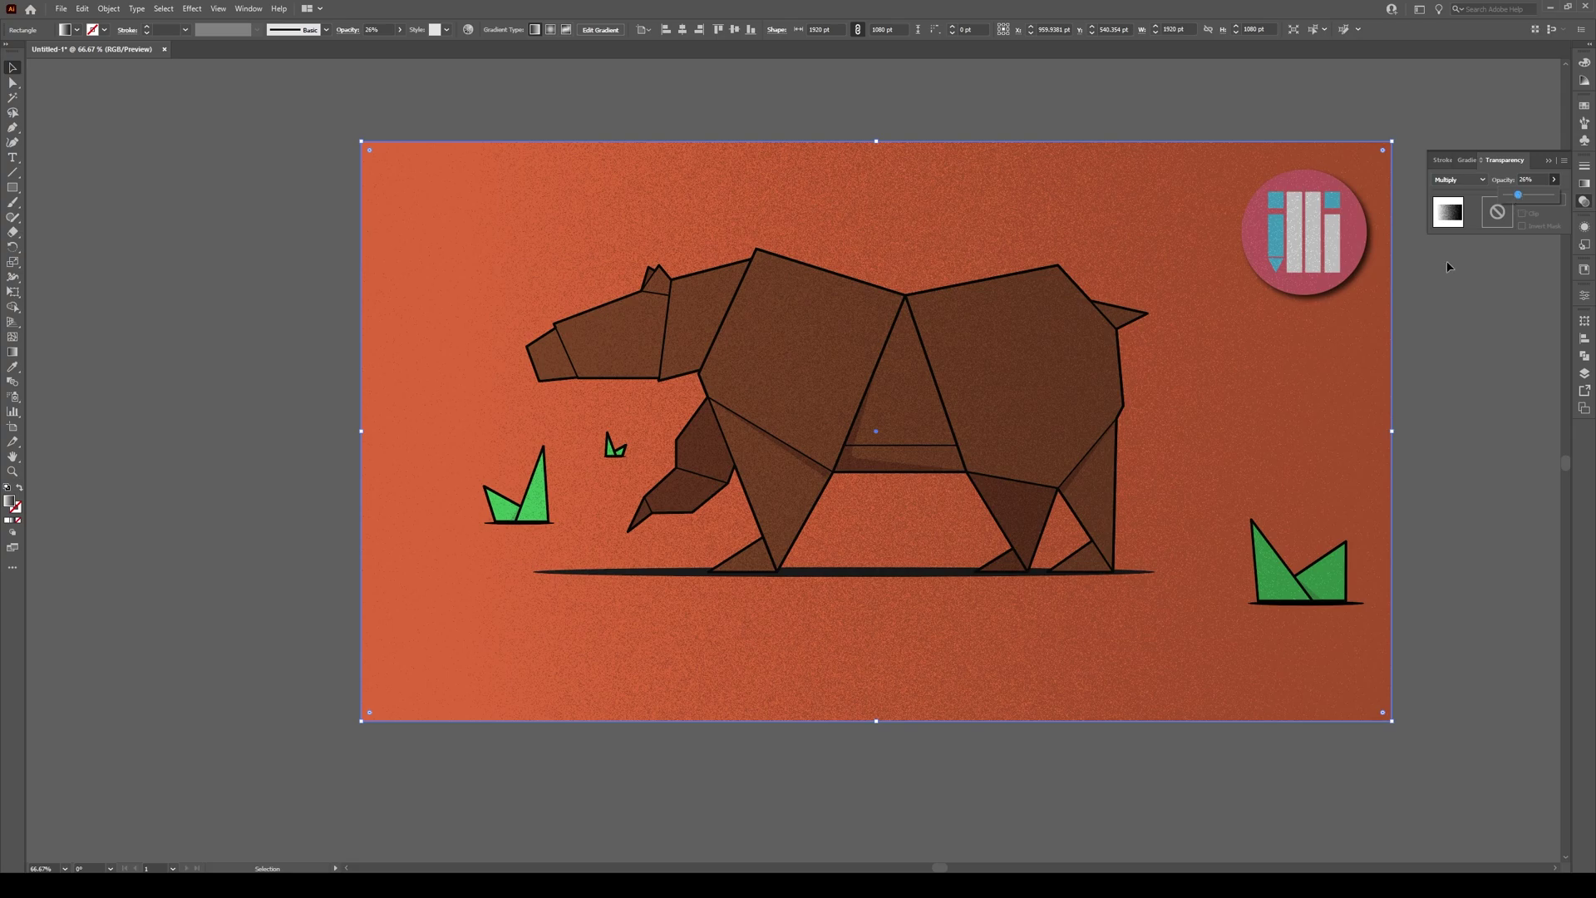
{"action": "left_click", "coordinate": [1532, 180]}
{"action": "type", "text": "4"}
{"action": "left_click", "coordinate": [1548, 160]}
{"action": "left_click", "coordinate": [1492, 253]}
{"action": "key", "text": "ctrl+1"}
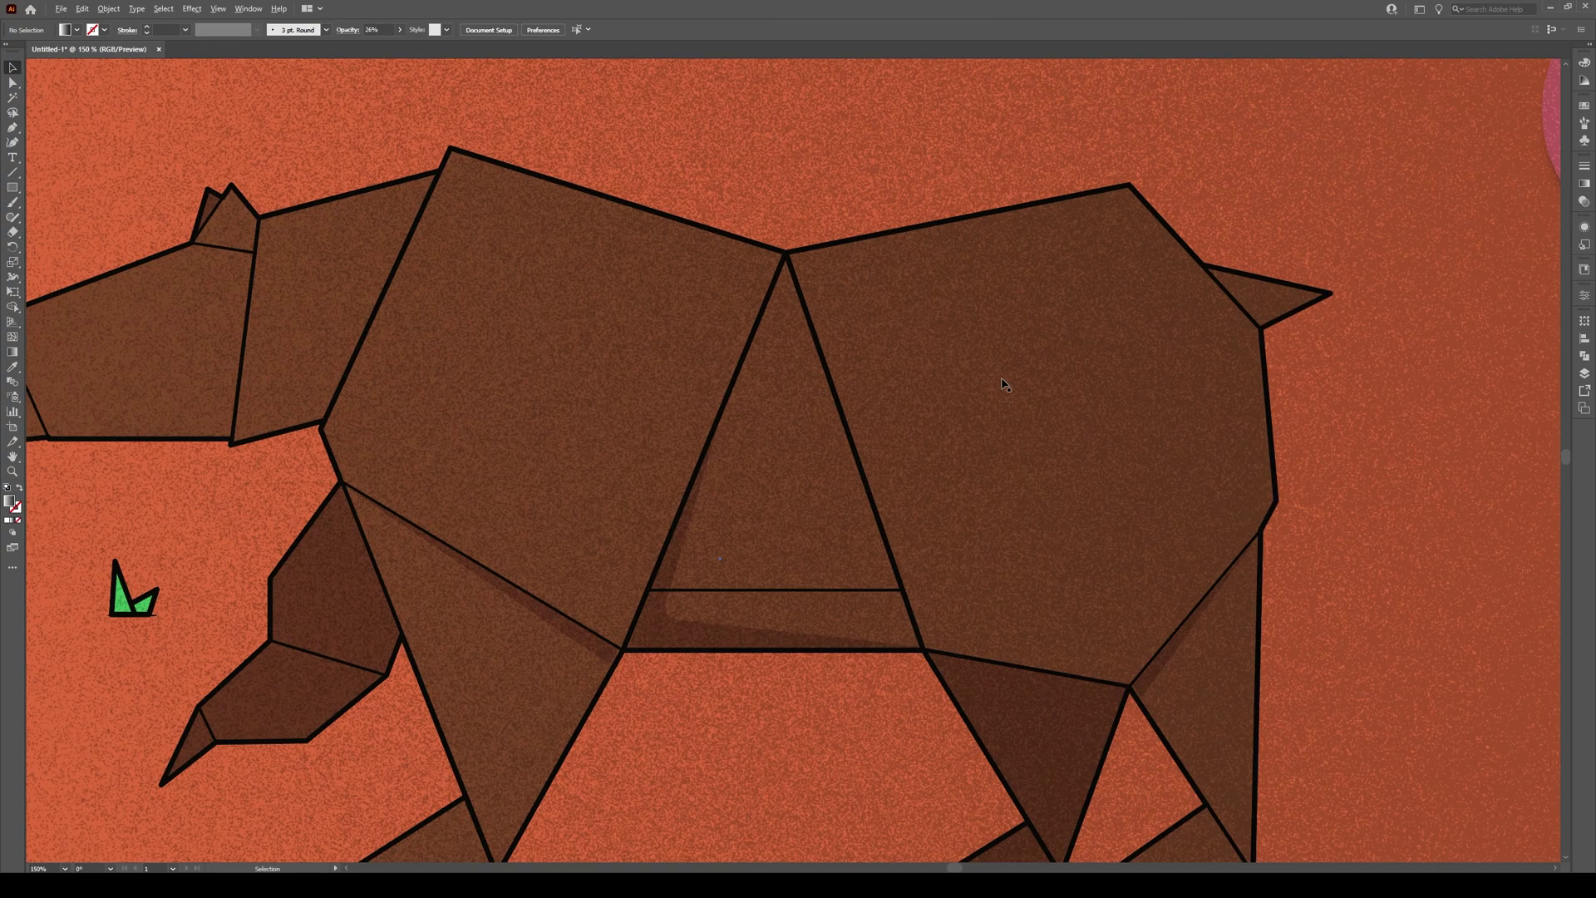
{"action": "scroll", "coordinate": [873, 326], "scroll_direction": "down", "scroll_amount": 1}
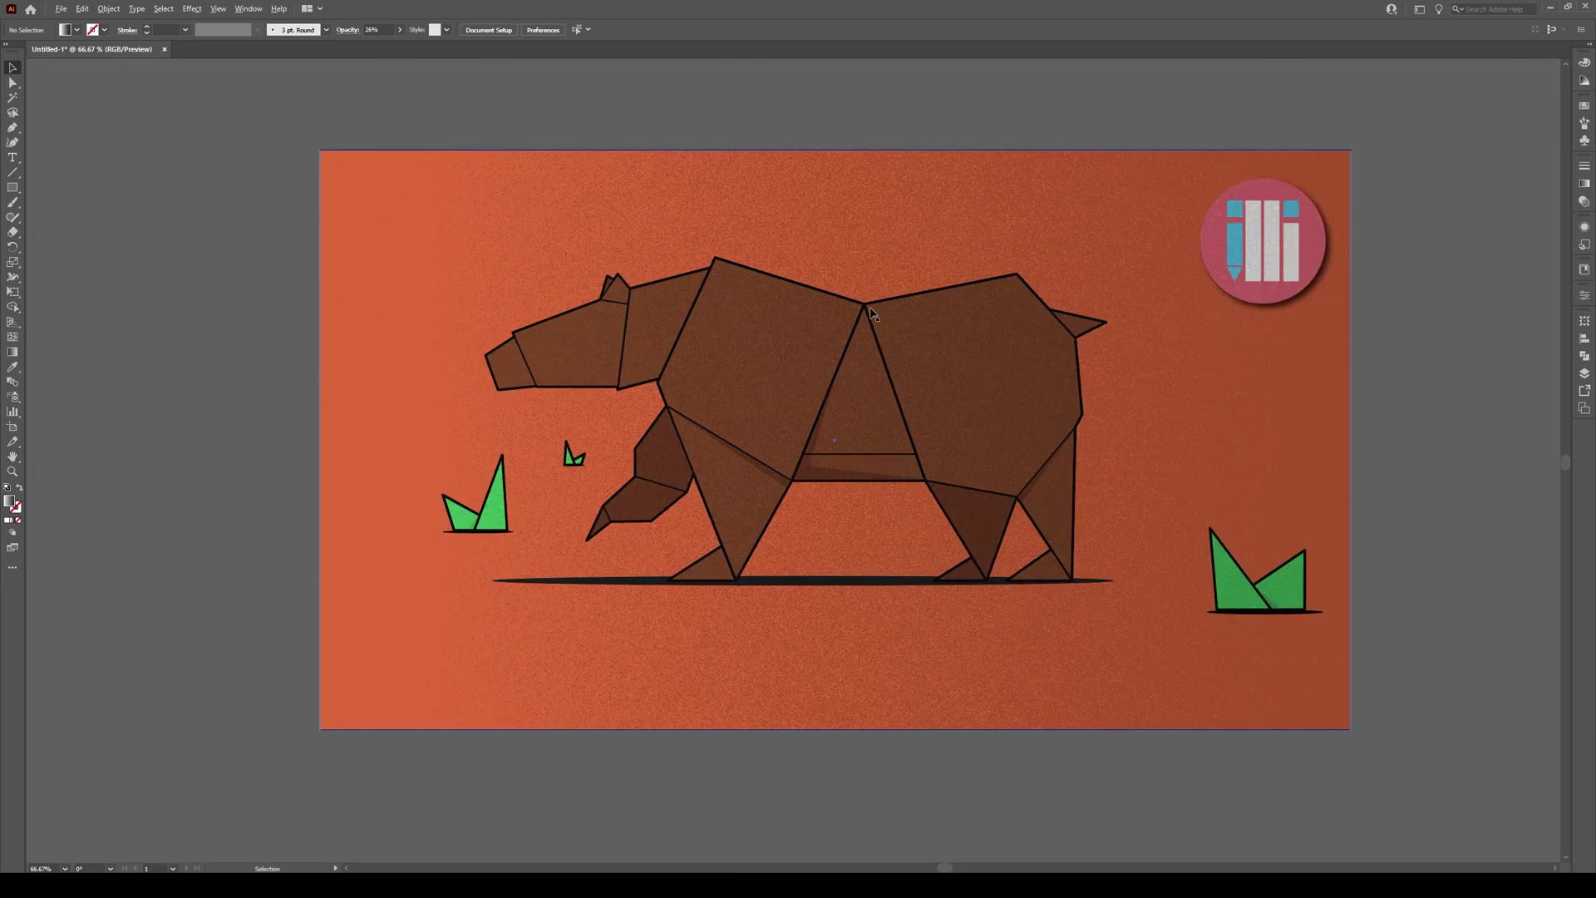
{"action": "scroll", "coordinate": [869, 312], "scroll_direction": "up", "scroll_amount": 1}
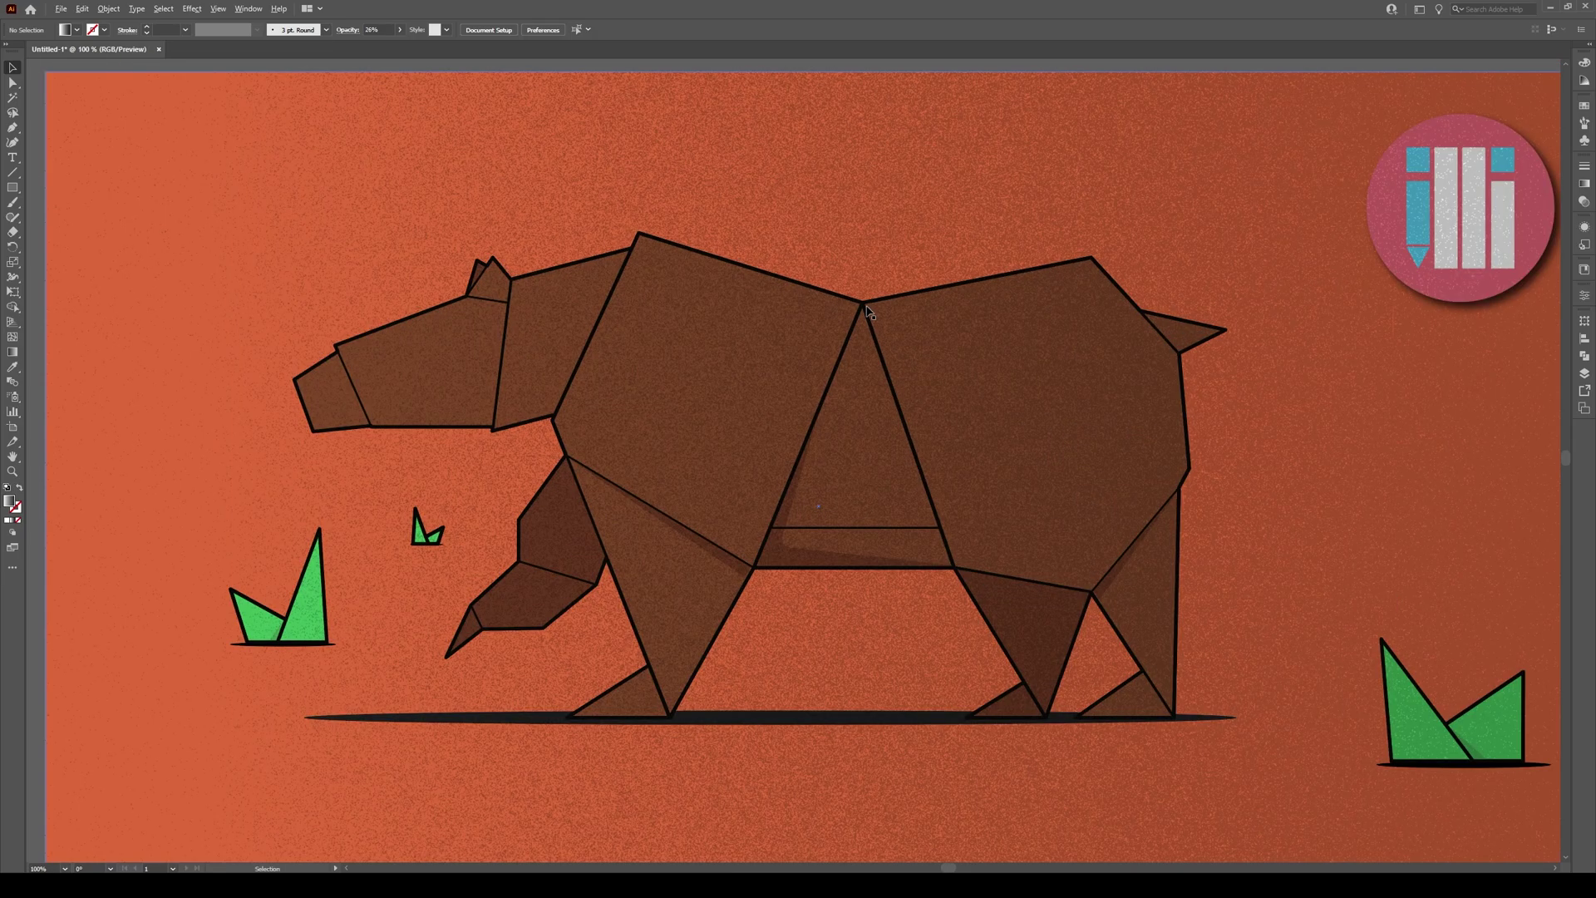
{"action": "scroll", "coordinate": [867, 312], "scroll_direction": "down", "scroll_amount": 1}
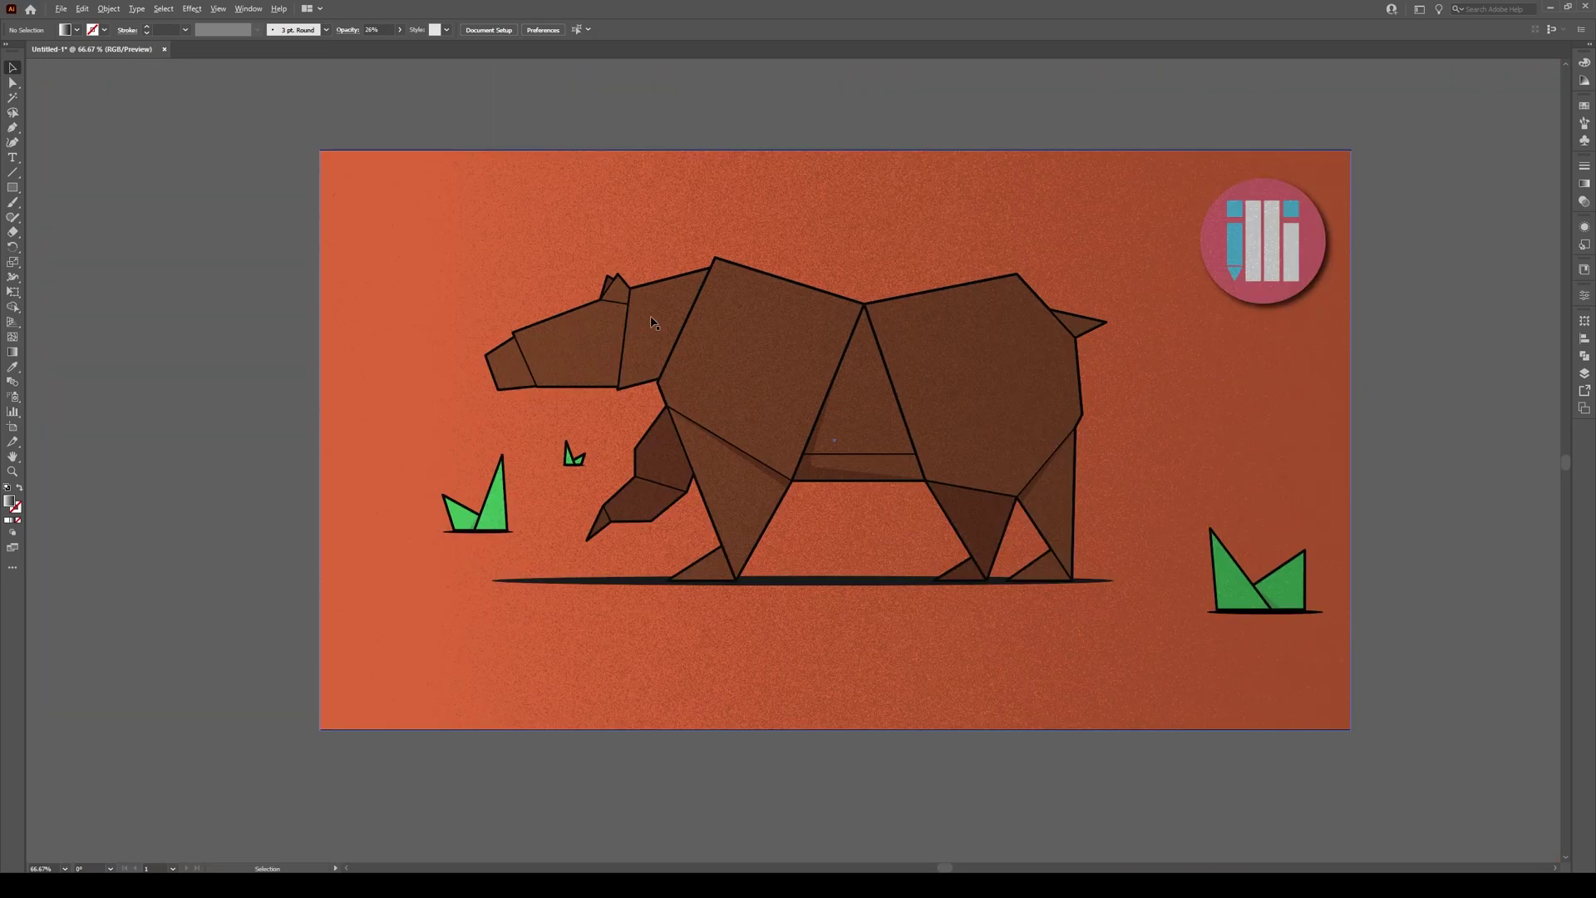
Drag the overlay's gradient left so its light end starts beyond the artboard's left edge.
{"action": "left_click", "coordinate": [554, 264]}
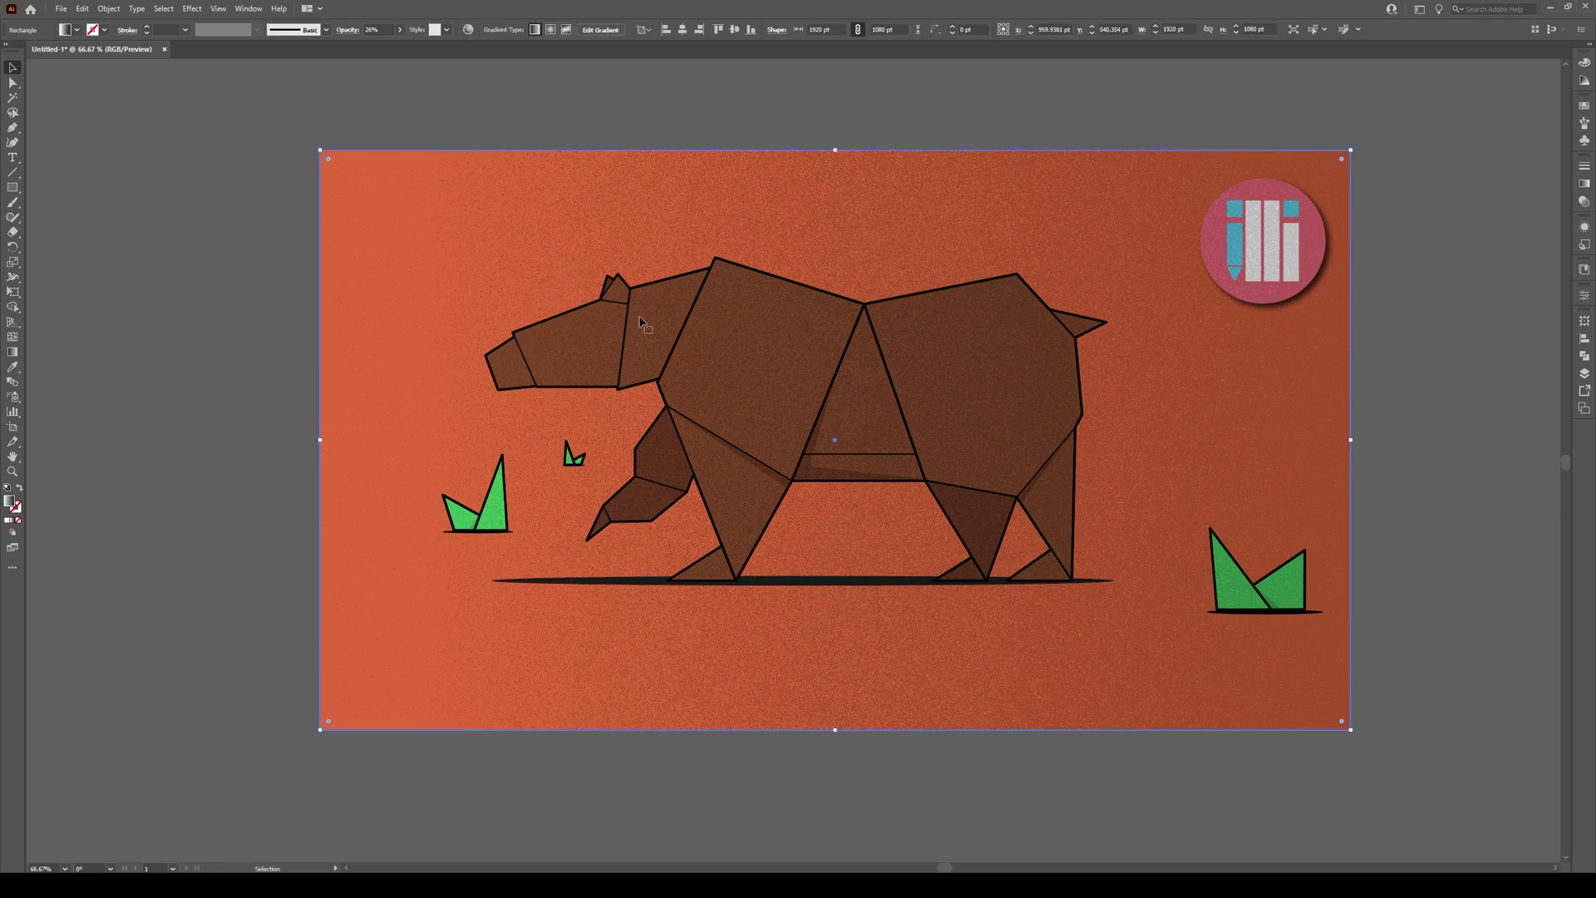
{"action": "key", "text": "g"}
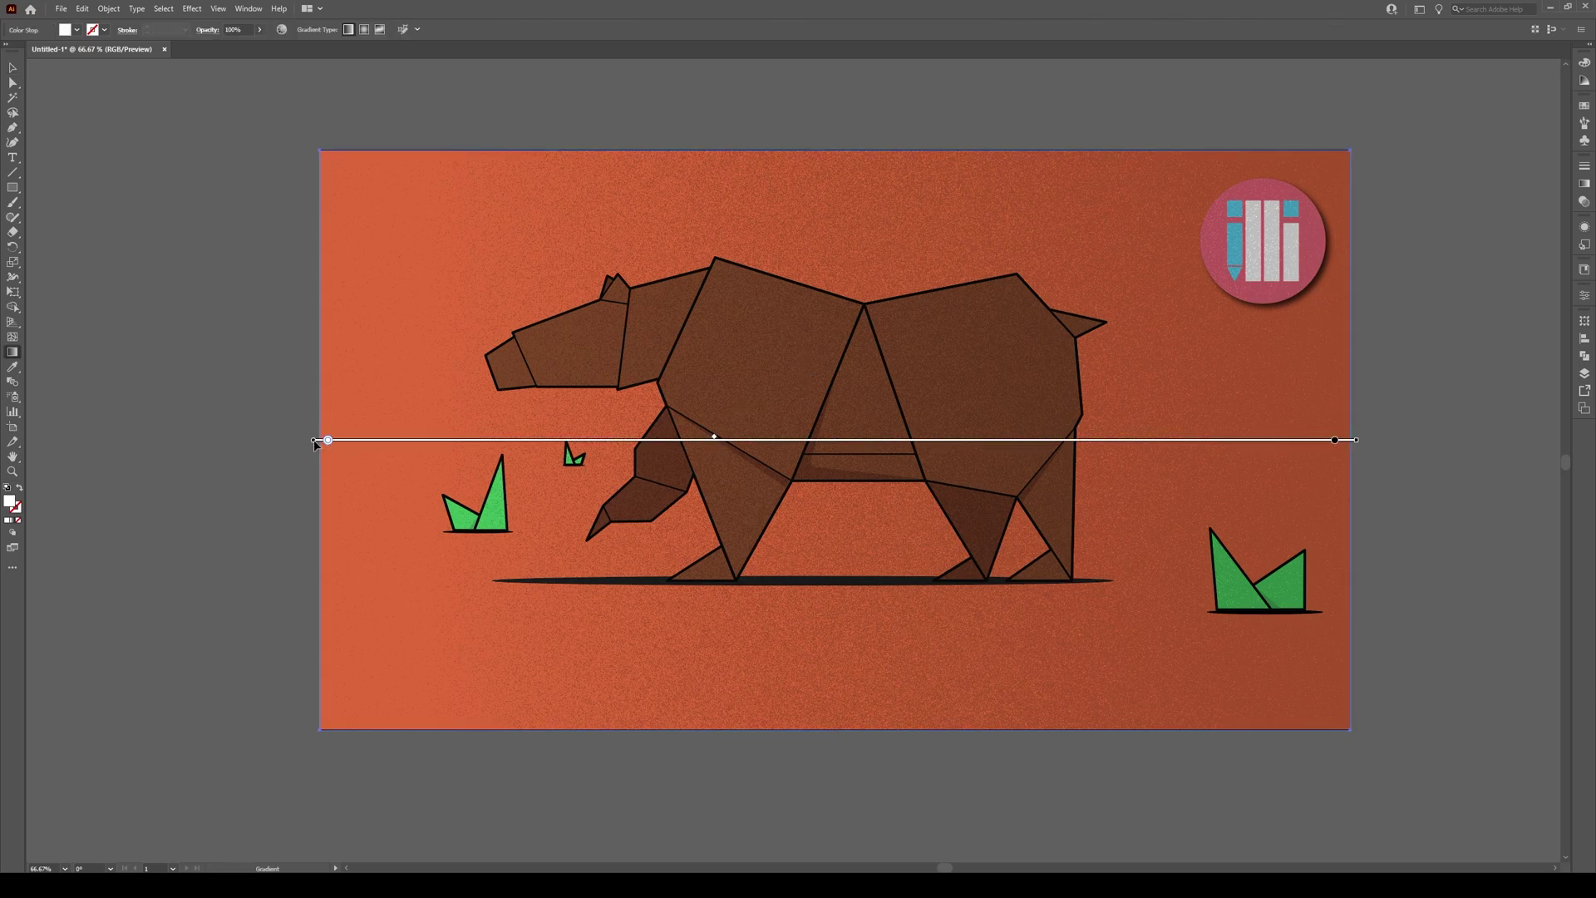
{"action": "left_click_drag", "start_coordinate": [314, 443], "coordinate": [192, 444]}
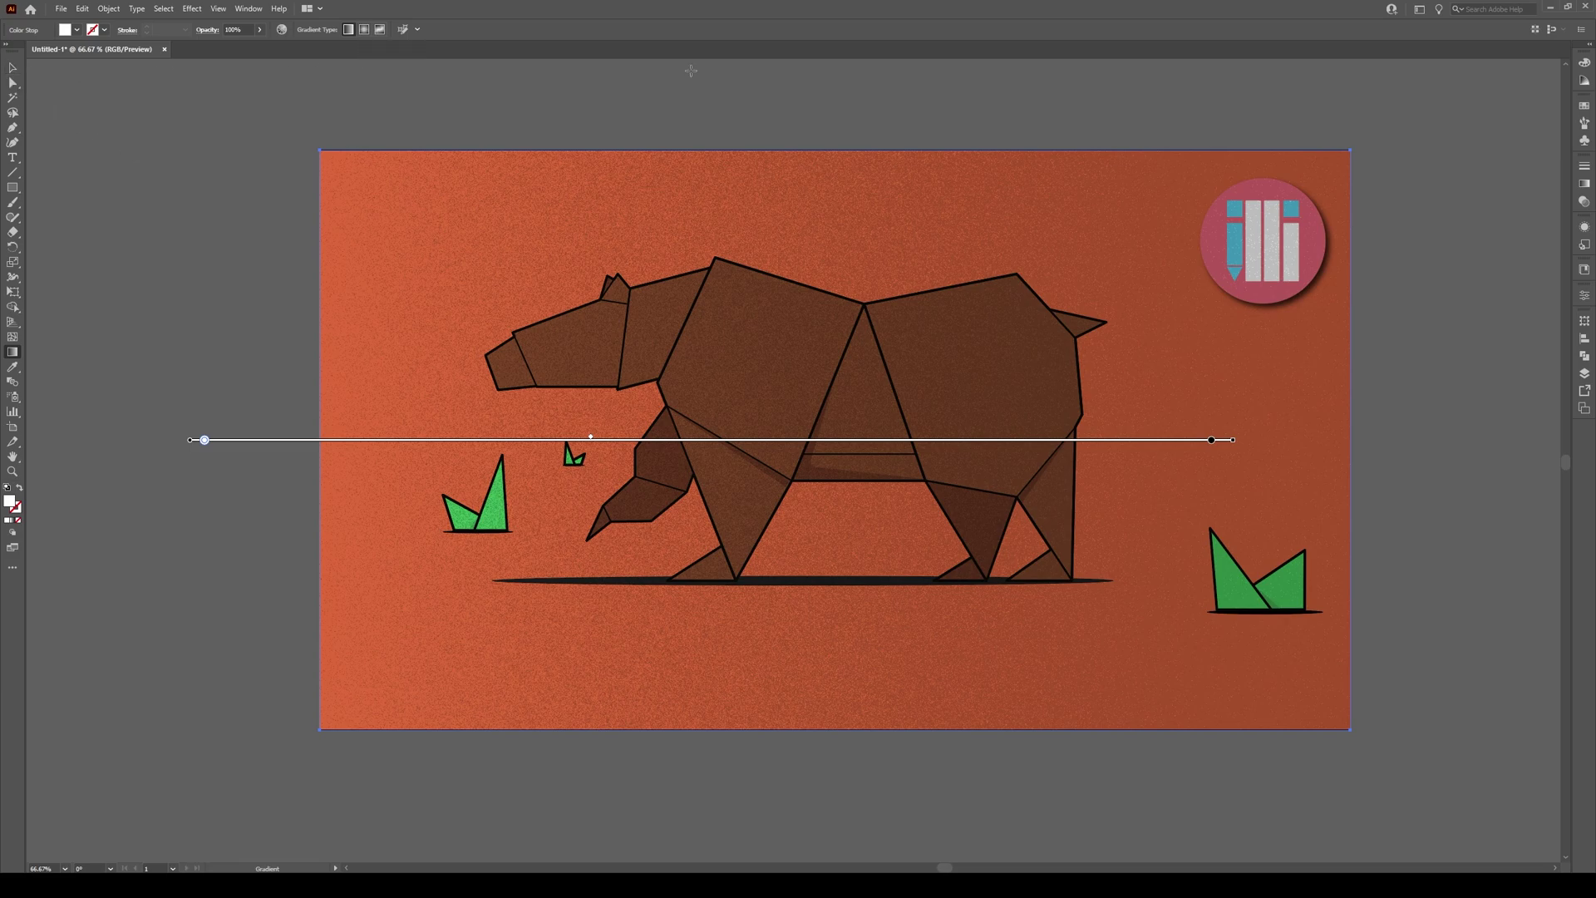
Switch the overlay's fill to a radial gradient and flatten its ellipse to about 48% aspect.
{"action": "left_click", "coordinate": [1584, 184]}
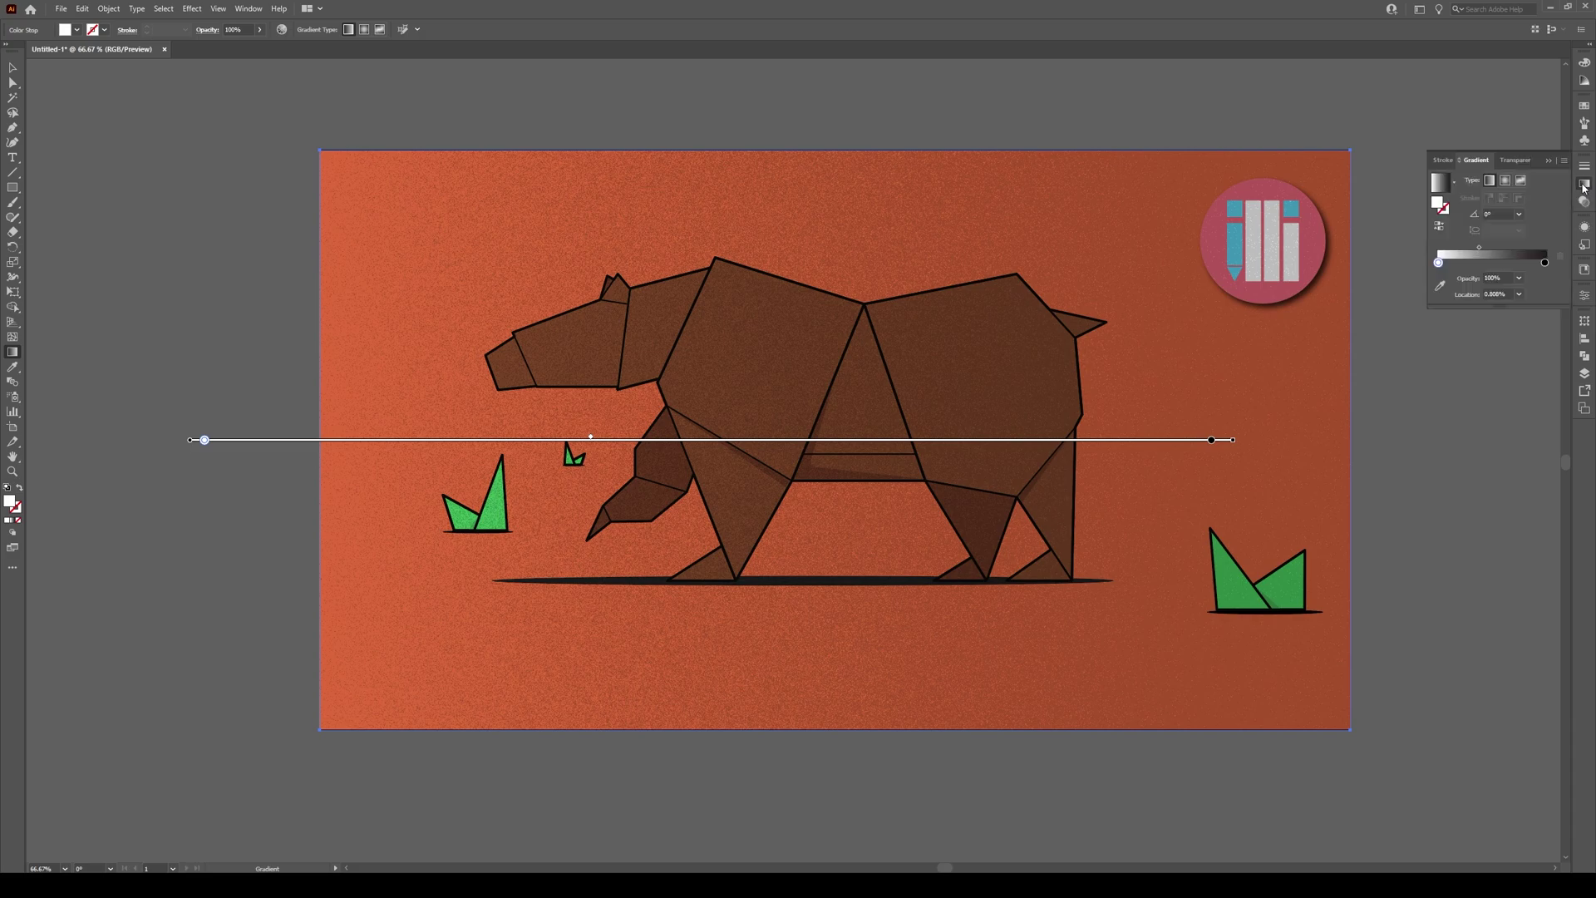
{"action": "left_click", "coordinate": [1506, 186]}
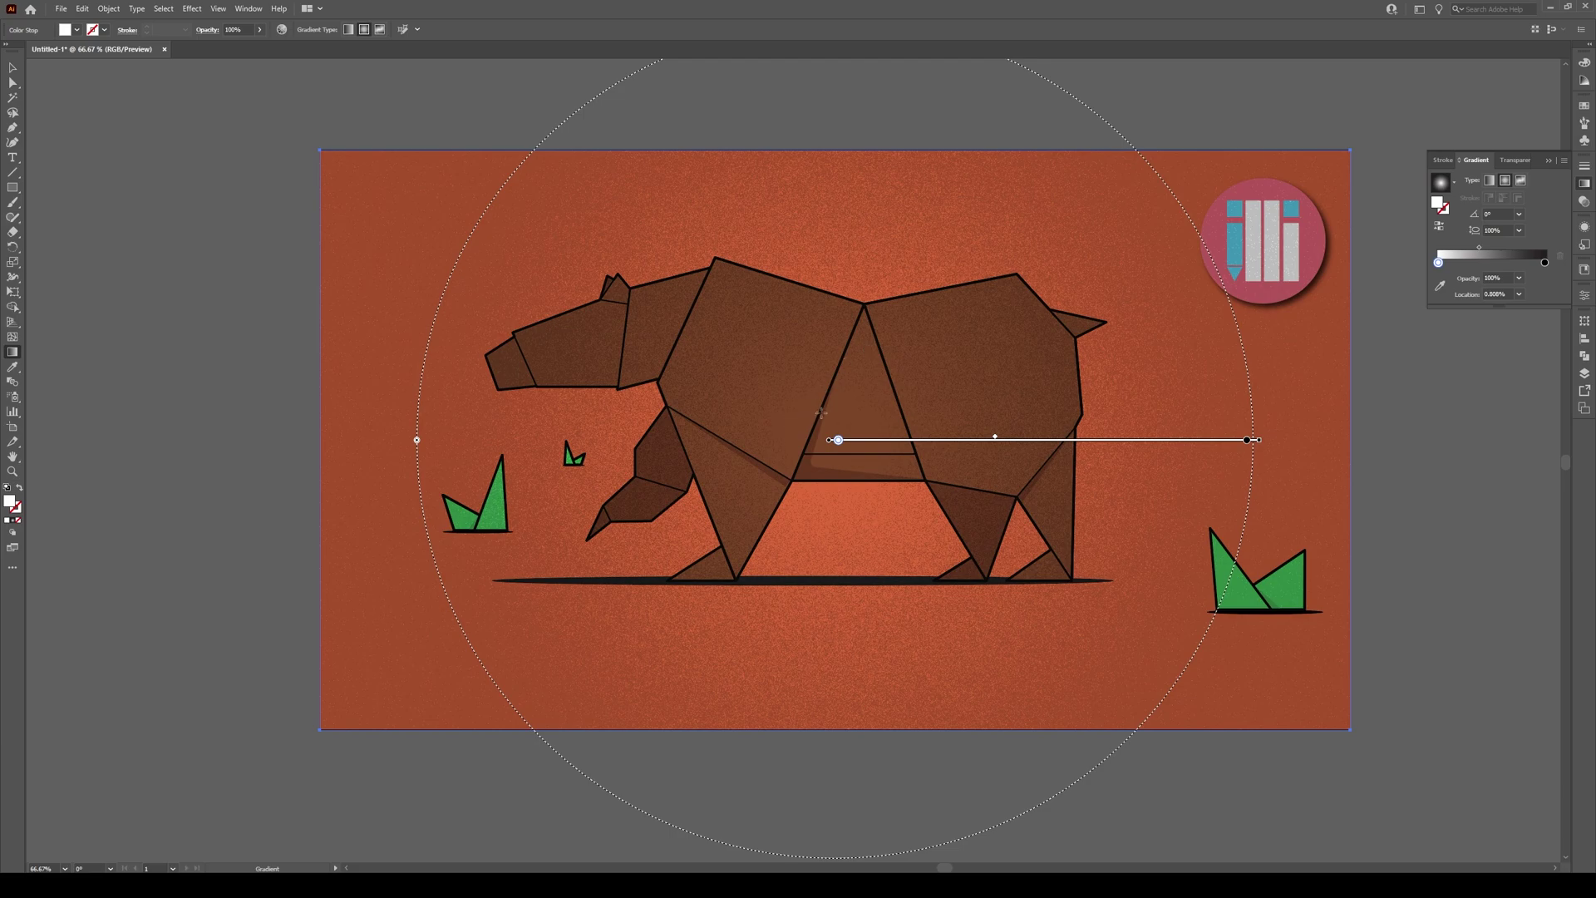
{"action": "scroll", "coordinate": [825, 397], "scroll_direction": "down", "scroll_amount": 1}
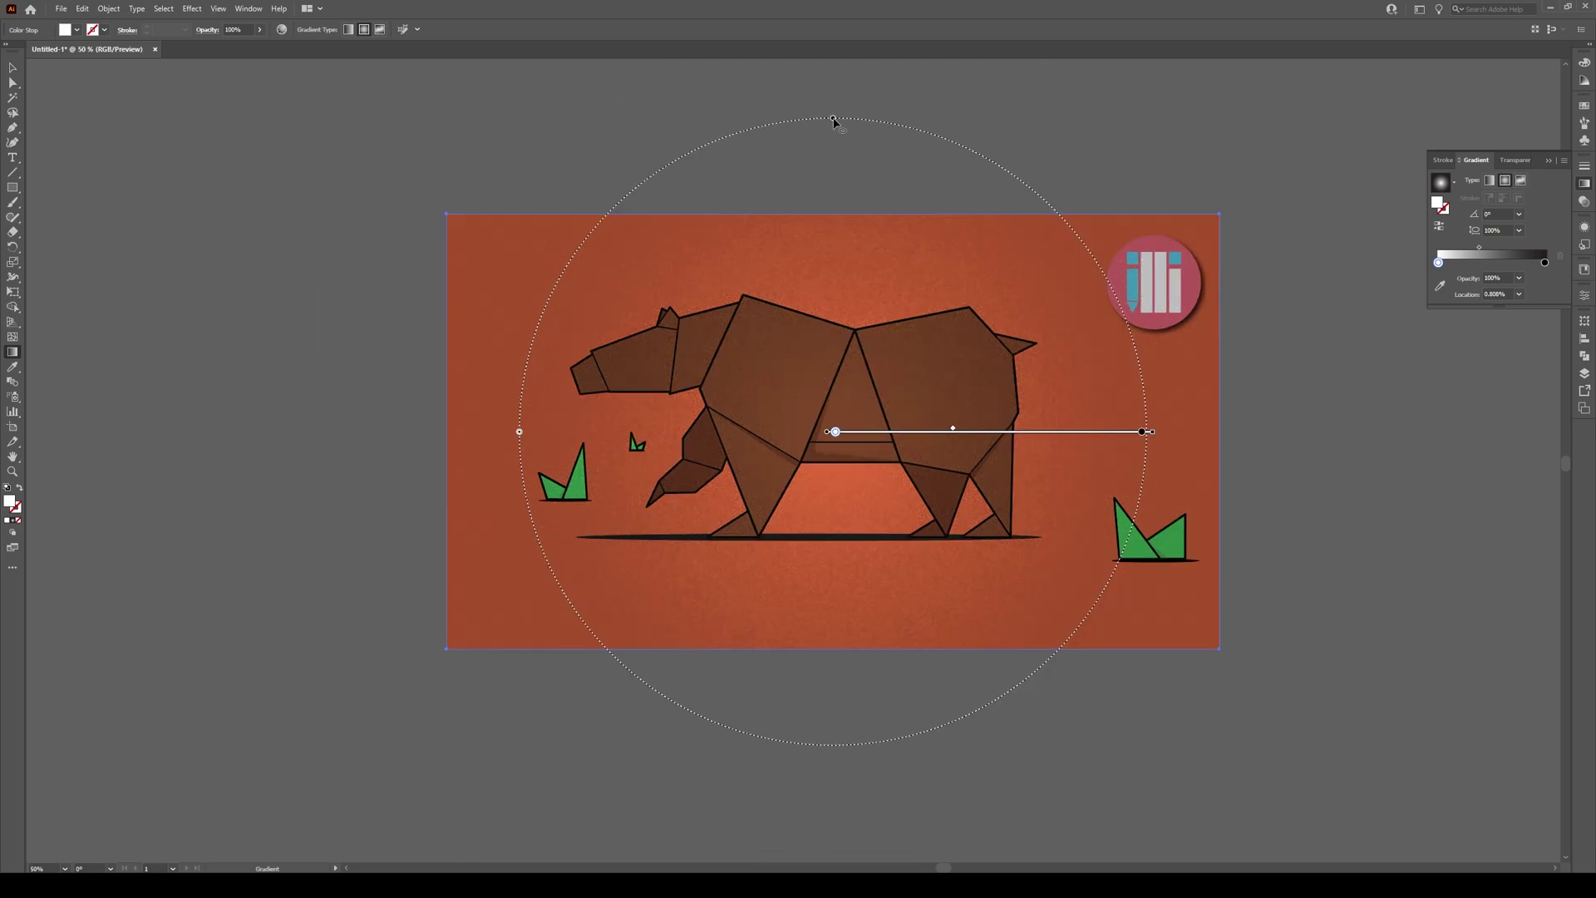
{"action": "left_click_drag", "start_coordinate": [834, 121], "coordinate": [826, 281]}
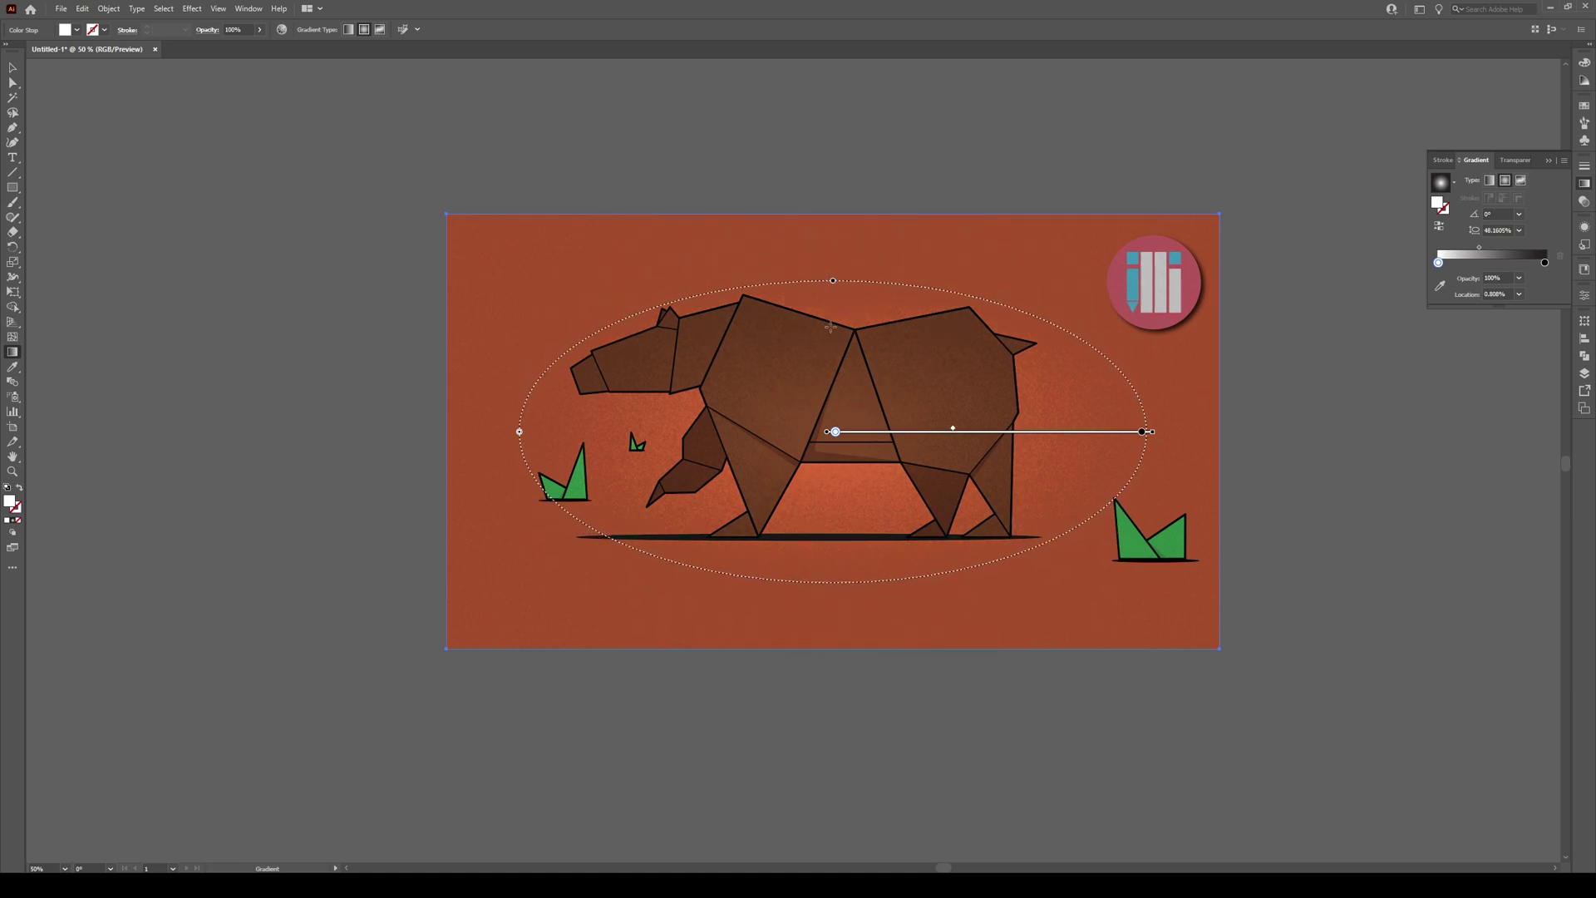
Move the radial gradient's midpoint outward to spread the shading, then deselect the rectangle.
{"action": "scroll", "coordinate": [835, 432], "scroll_direction": "up", "scroll_amount": 2}
{"action": "scroll", "coordinate": [836, 434], "scroll_direction": "up", "scroll_amount": 2}
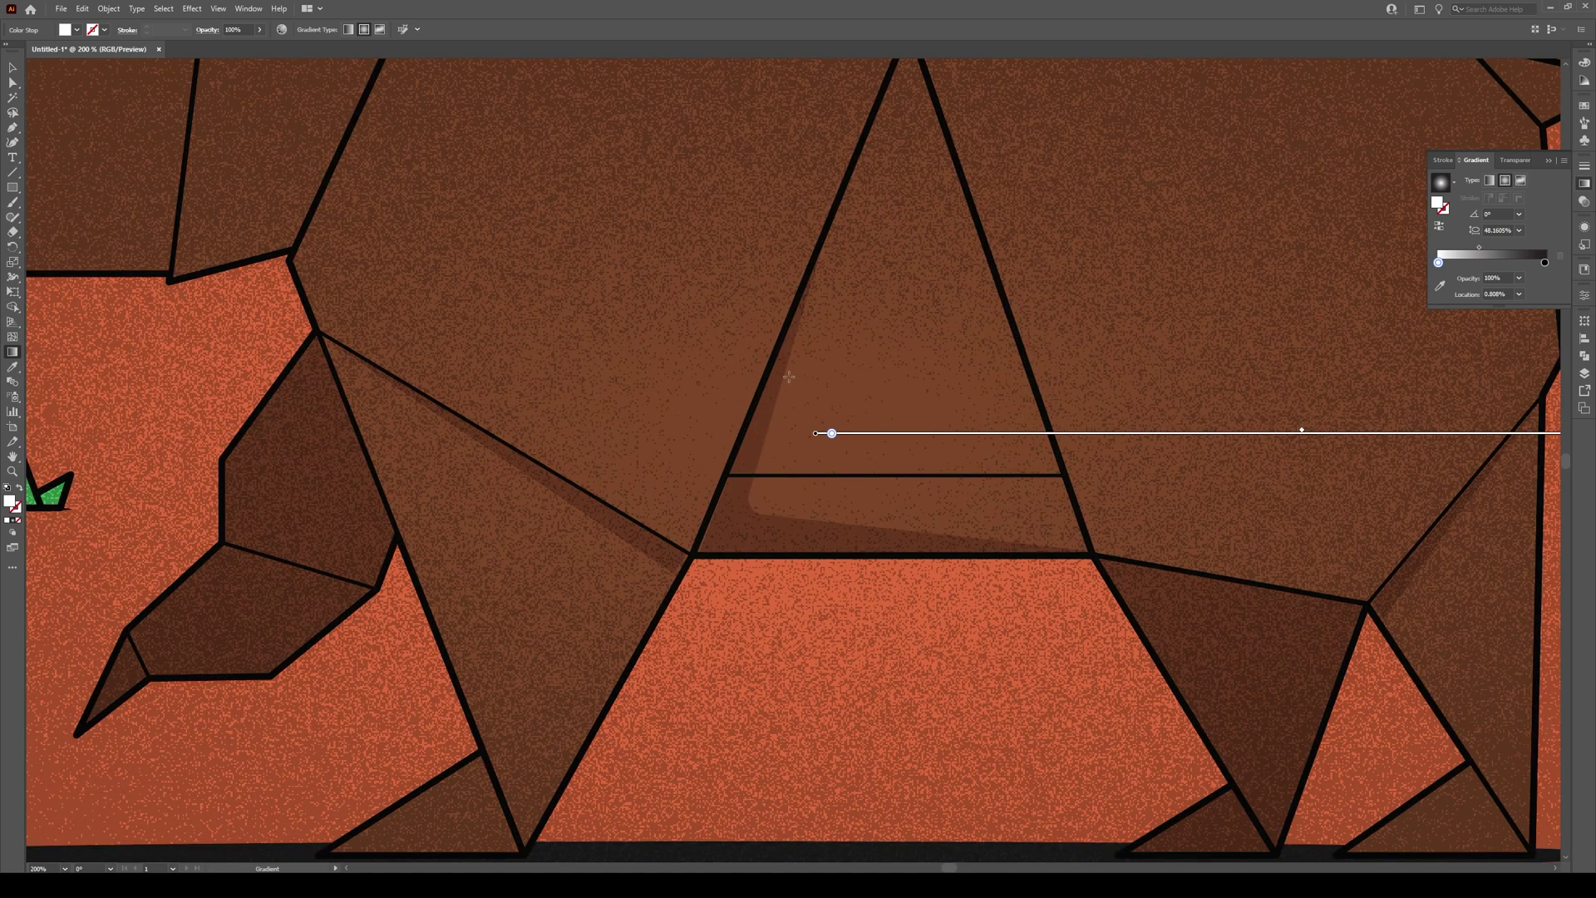
{"action": "scroll", "coordinate": [831, 434], "scroll_direction": "down", "scroll_amount": 1}
{"action": "scroll", "coordinate": [831, 435], "scroll_direction": "down", "scroll_amount": 2}
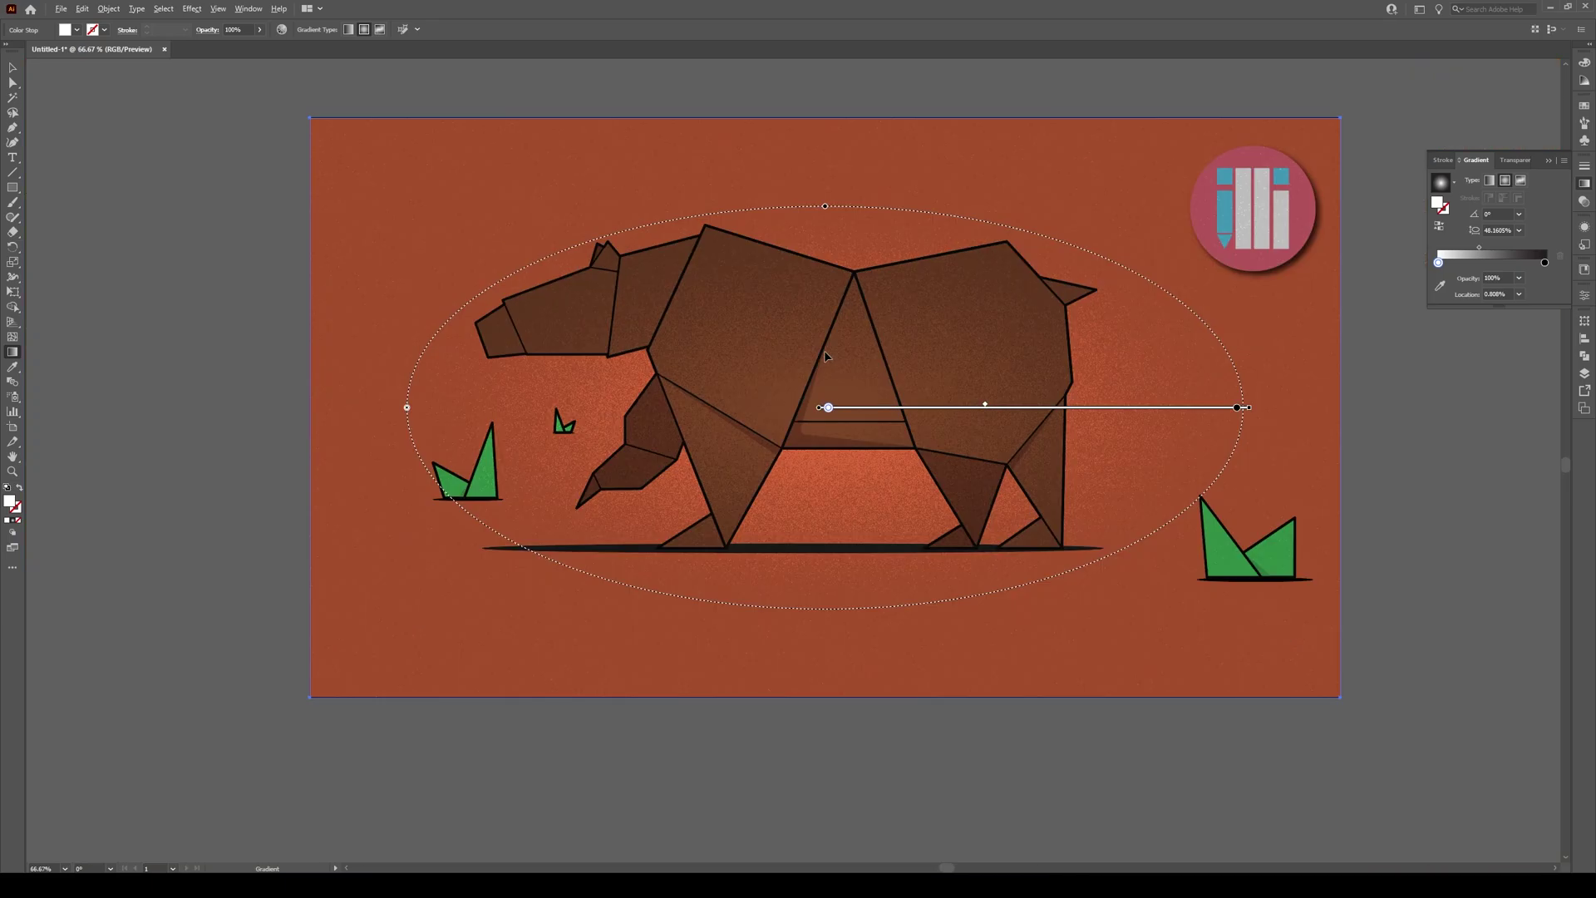
{"action": "mouse_move", "coordinate": [984, 420]}
{"action": "left_click_drag", "start_coordinate": [1032, 407], "coordinate": [1099, 404]}
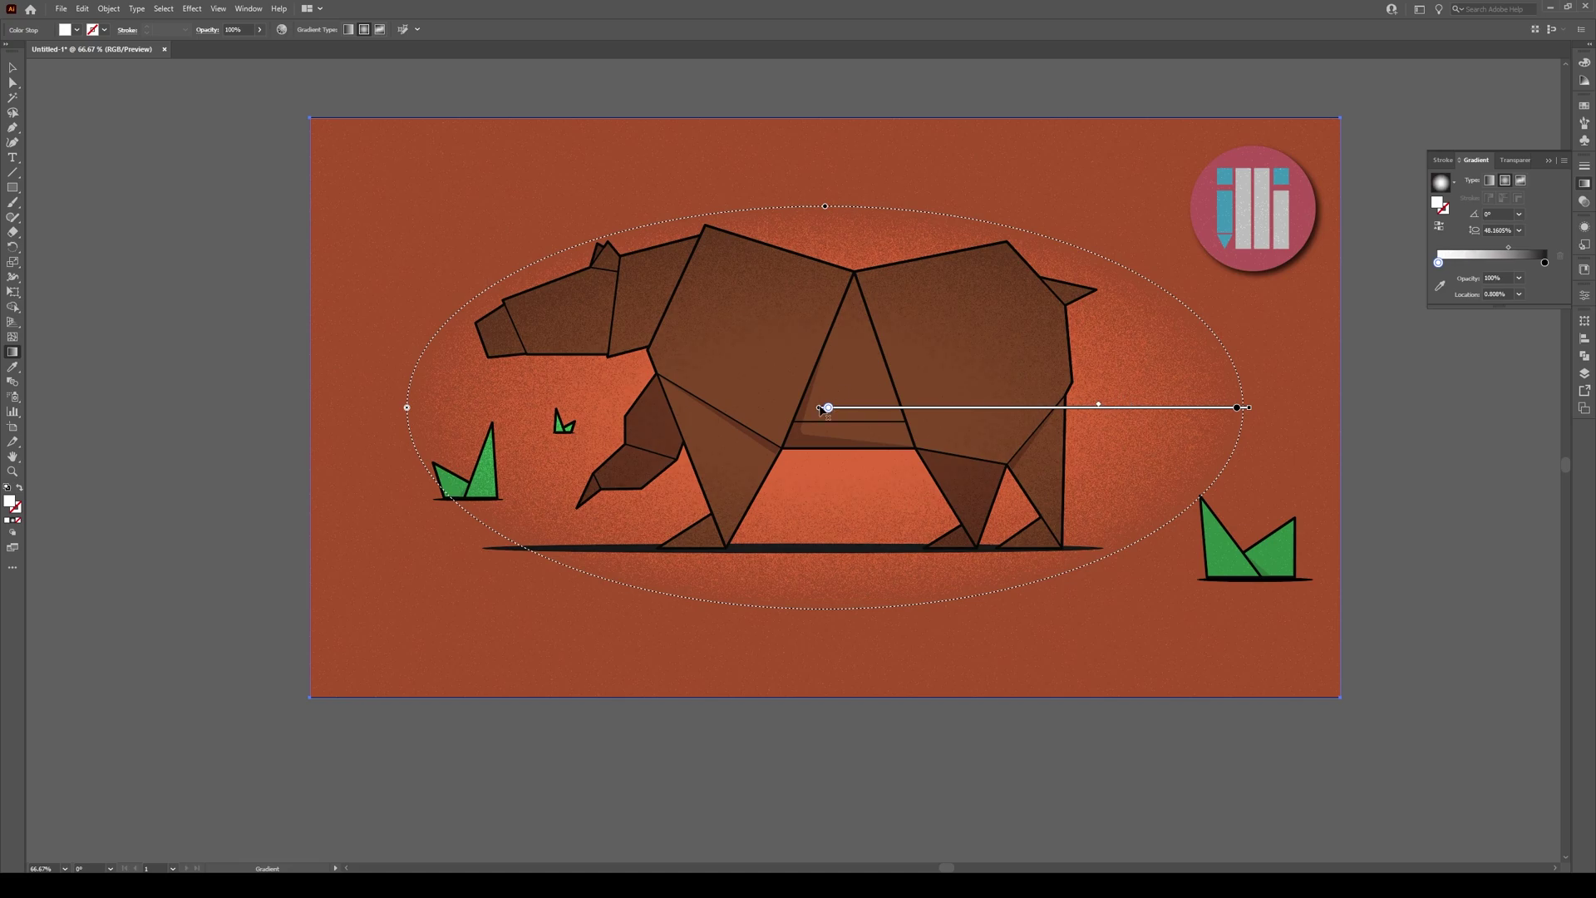
{"action": "mouse_move", "coordinate": [823, 412]}
{"action": "left_mouse_down"}
{"action": "mouse_move", "coordinate": [980, 588]}
{"action": "mouse_move", "coordinate": [856, 607]}
{"action": "mouse_move", "coordinate": [905, 214]}
{"action": "mouse_move", "coordinate": [824, 410]}
{"action": "left_mouse_up"}
{"action": "key", "text": "v"}
{"action": "key", "text": "ctrl+shift+a"}
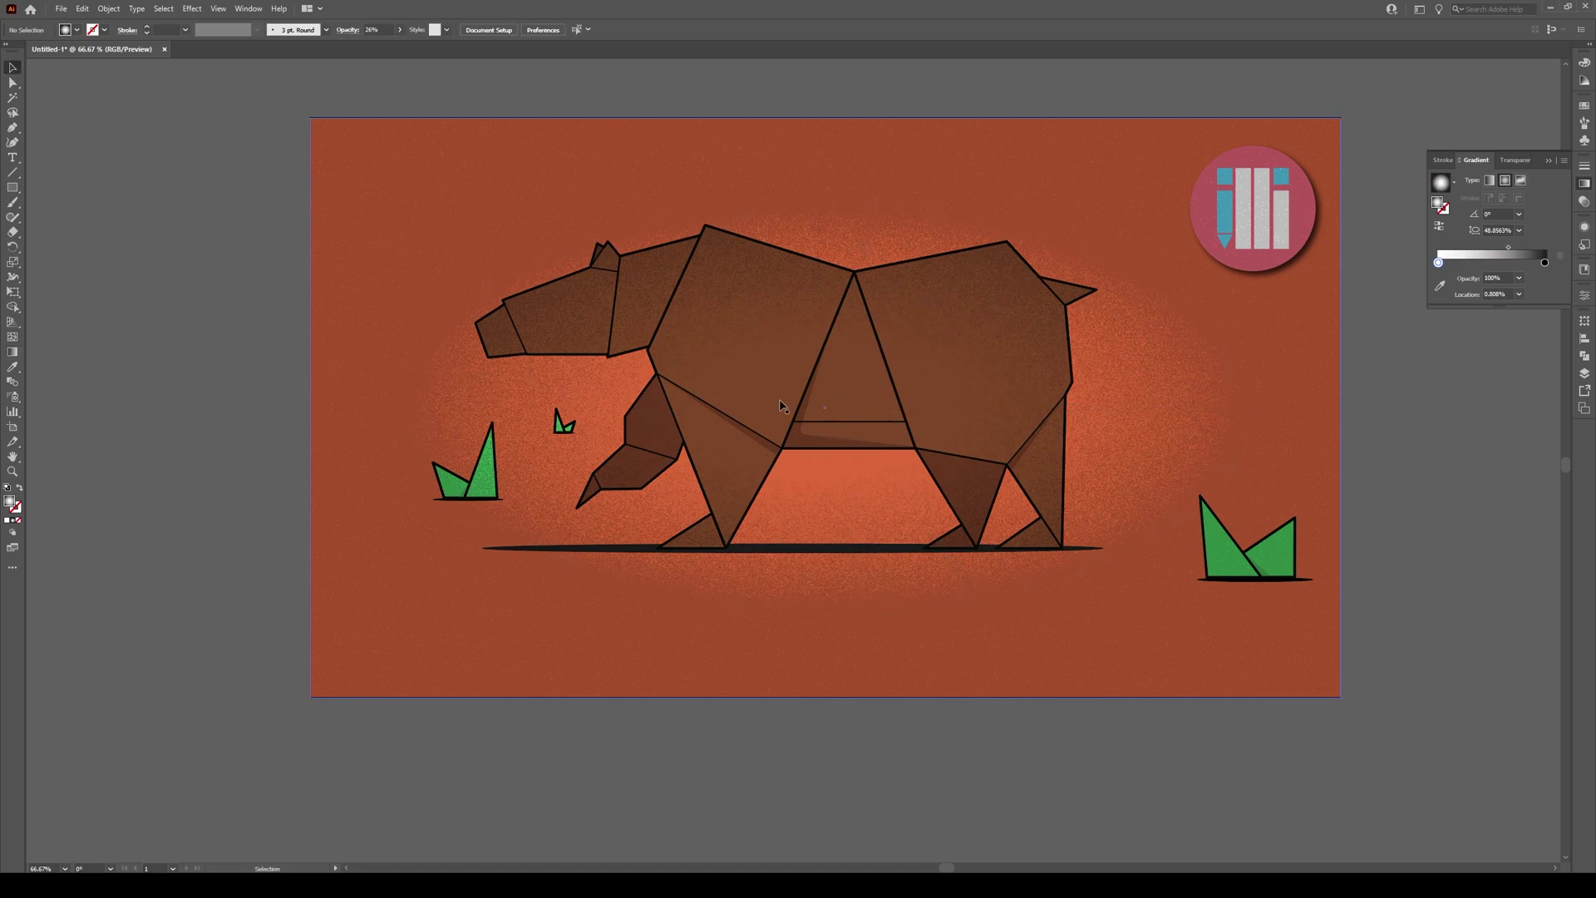
Reopen the texture rectangle's Grain effect settings from its Appearance panel entry.
{"action": "left_click", "coordinate": [1239, 401]}
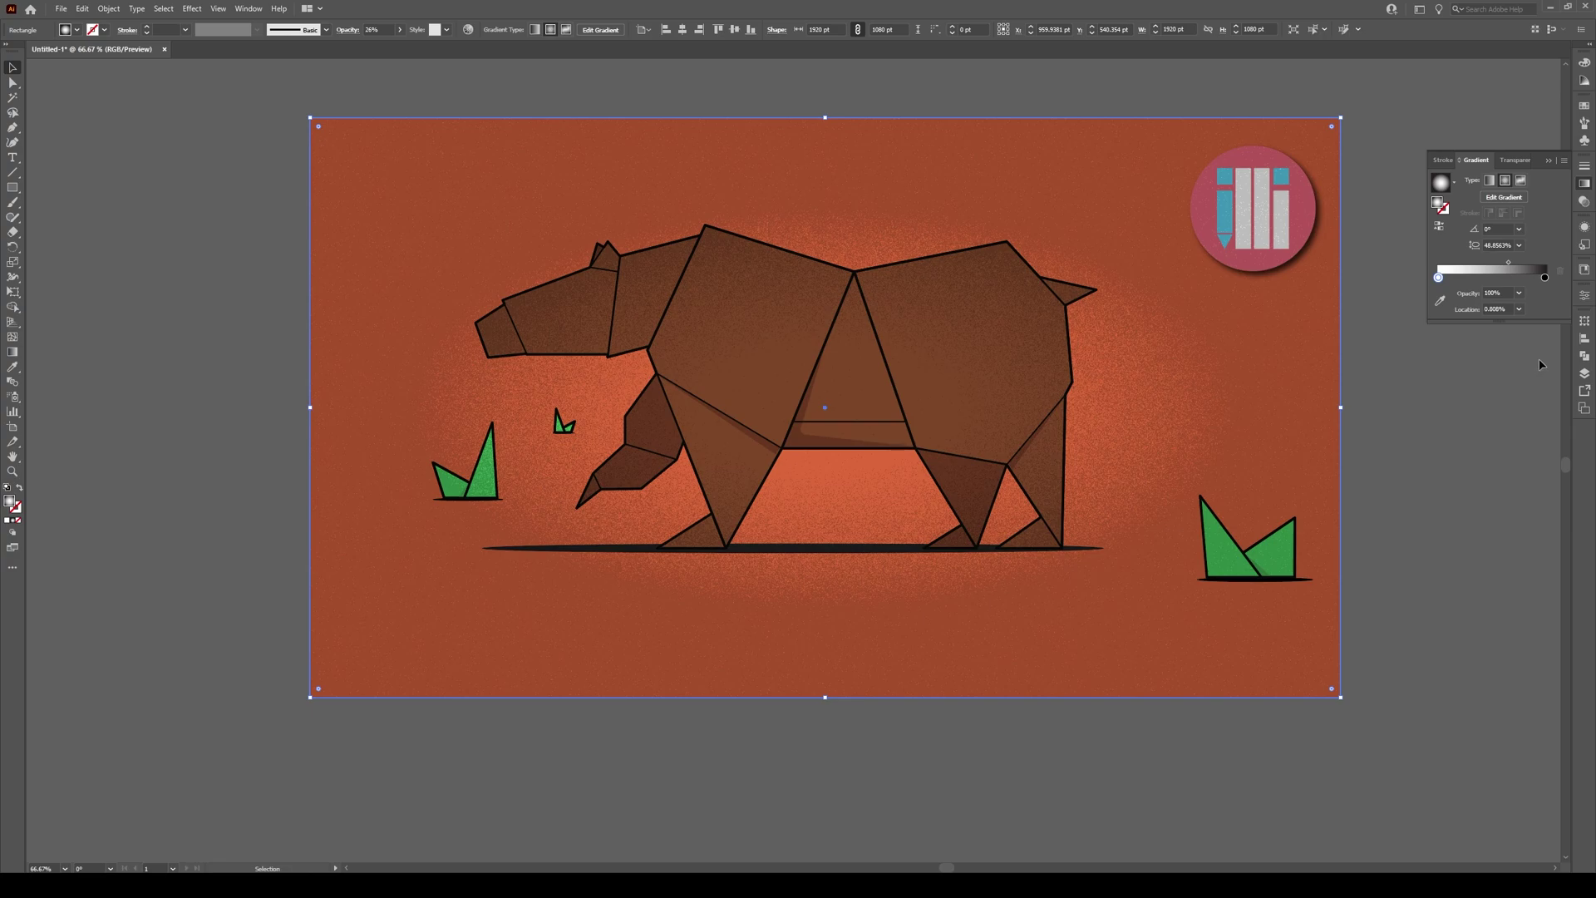
{"action": "left_click", "coordinate": [1584, 229]}
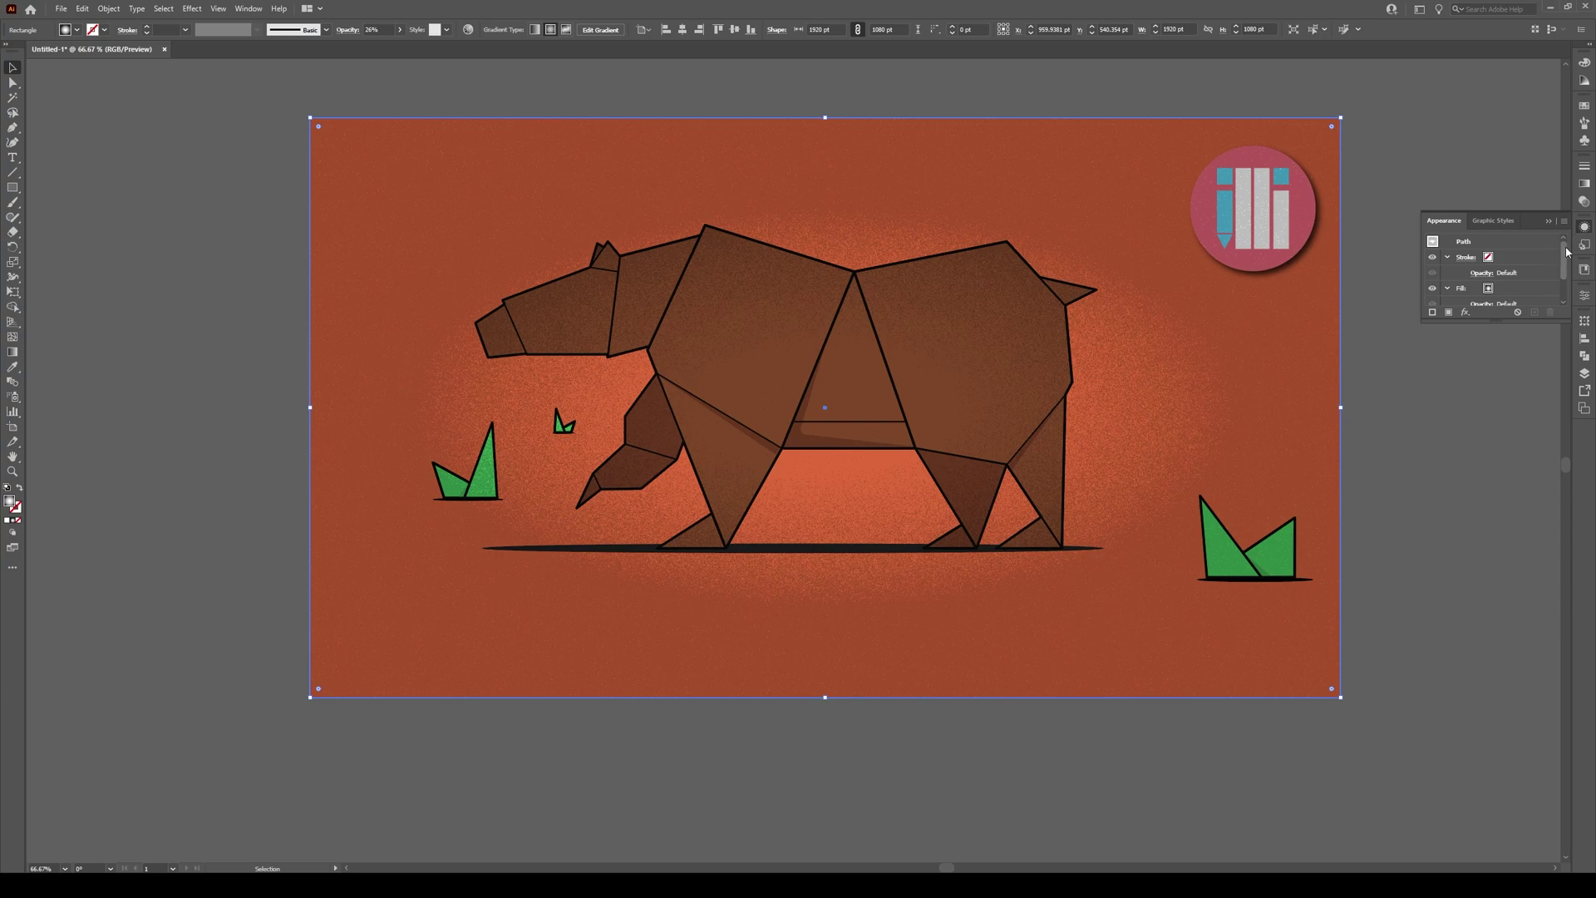
{"action": "scroll", "coordinate": [1567, 261], "scroll_direction": "down", "scroll_amount": 1}
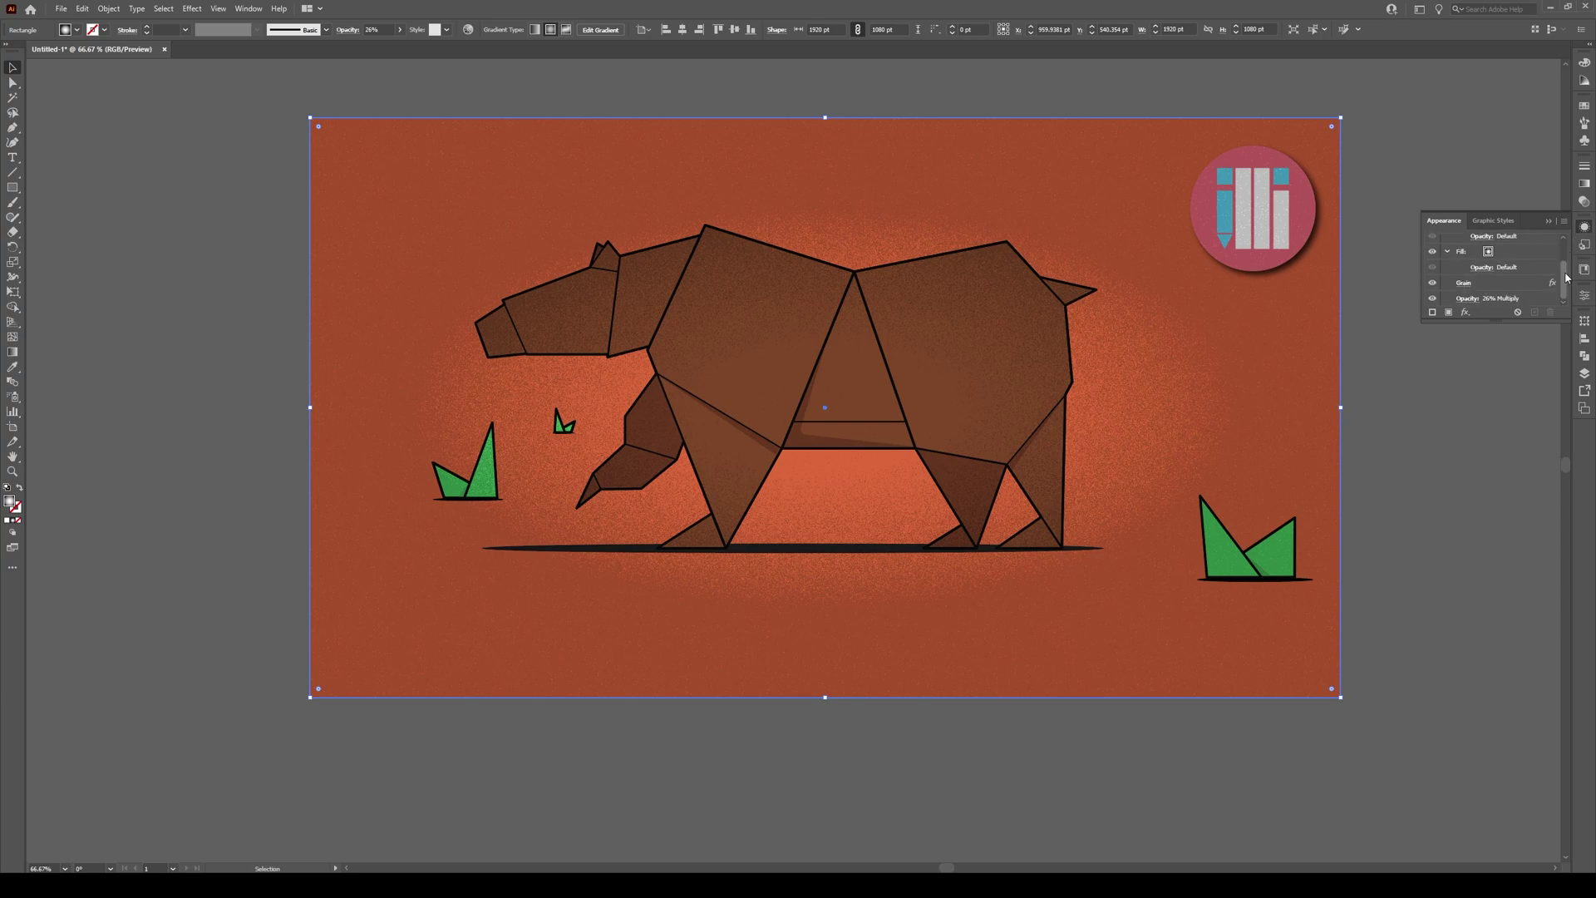
{"action": "left_click", "coordinate": [1464, 285]}
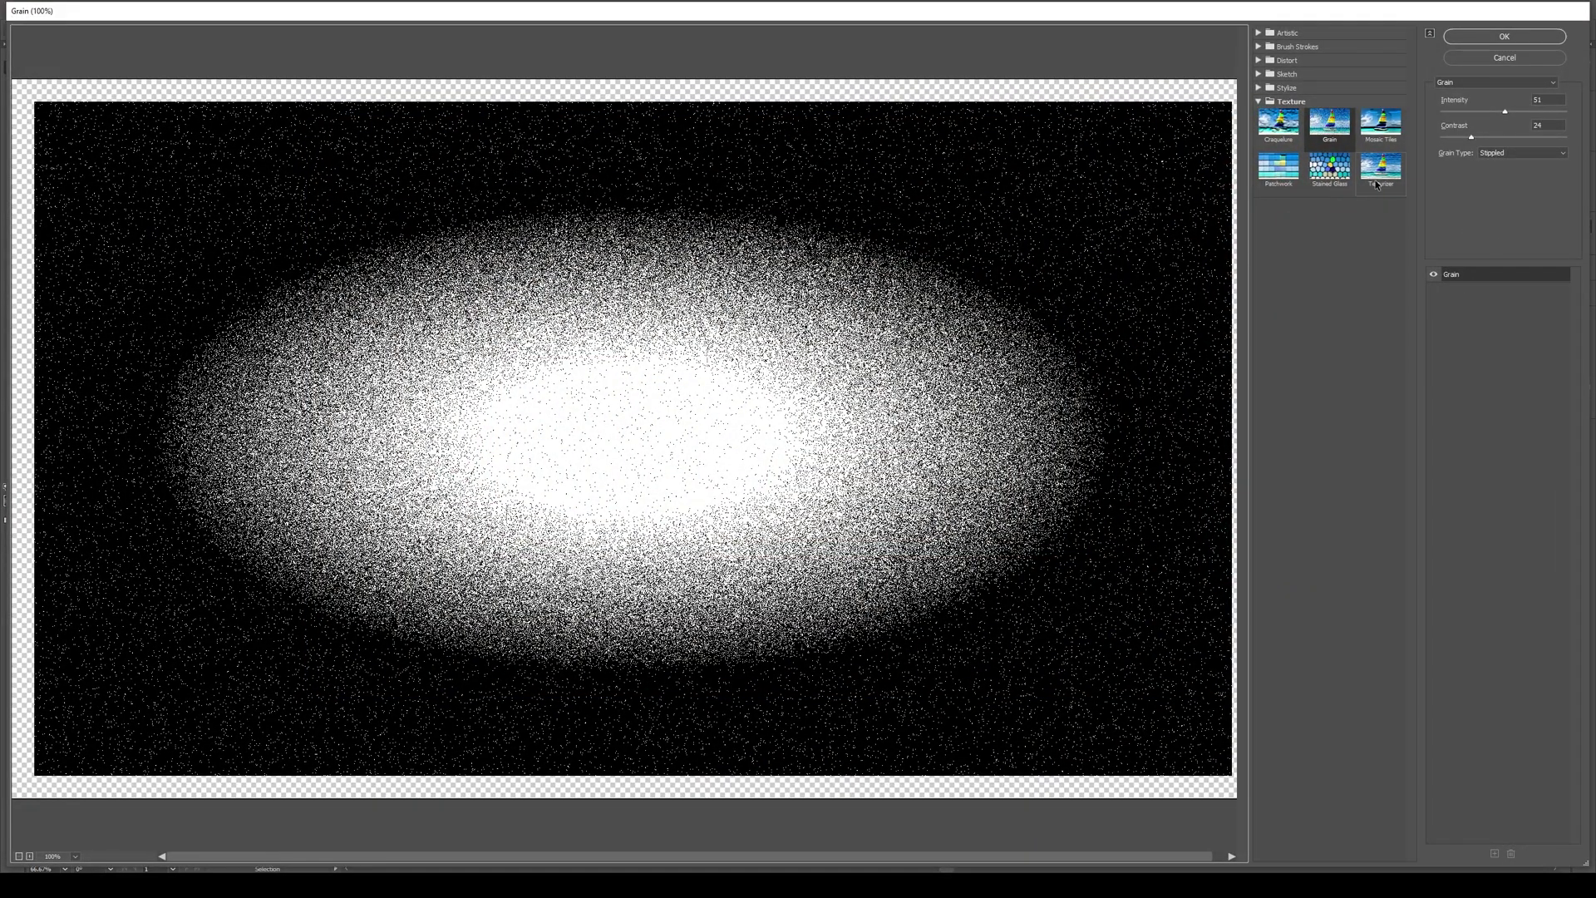
Lower the Grain contrast to 14 and confirm the dialog.
{"action": "left_click_drag", "start_coordinate": [1473, 138], "coordinate": [1497, 113]}
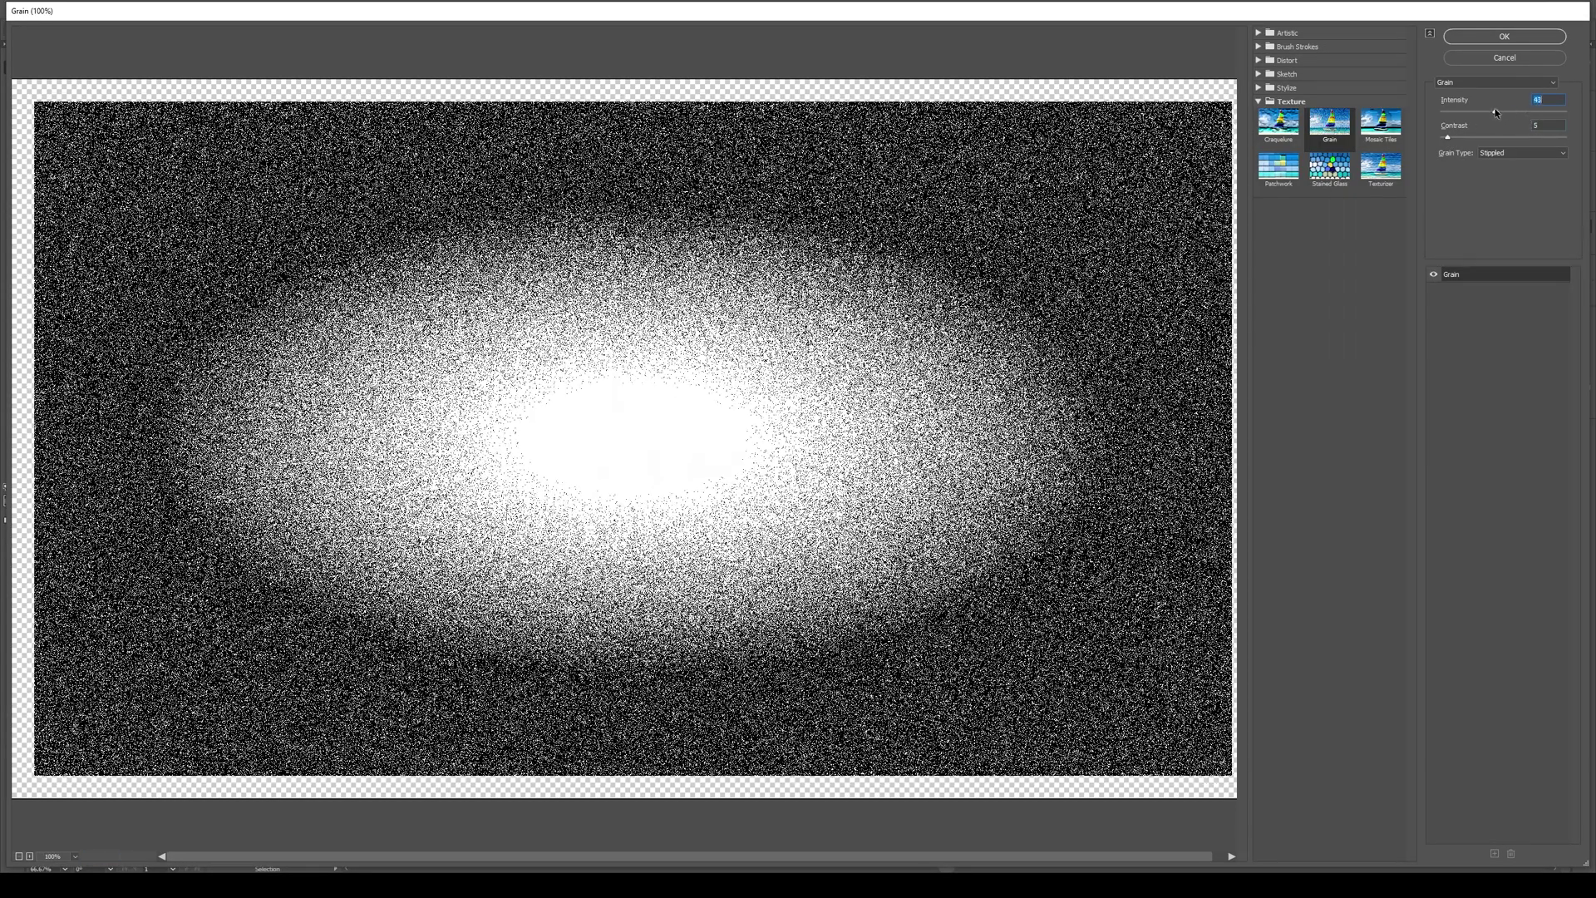
{"action": "left_click", "coordinate": [1506, 37]}
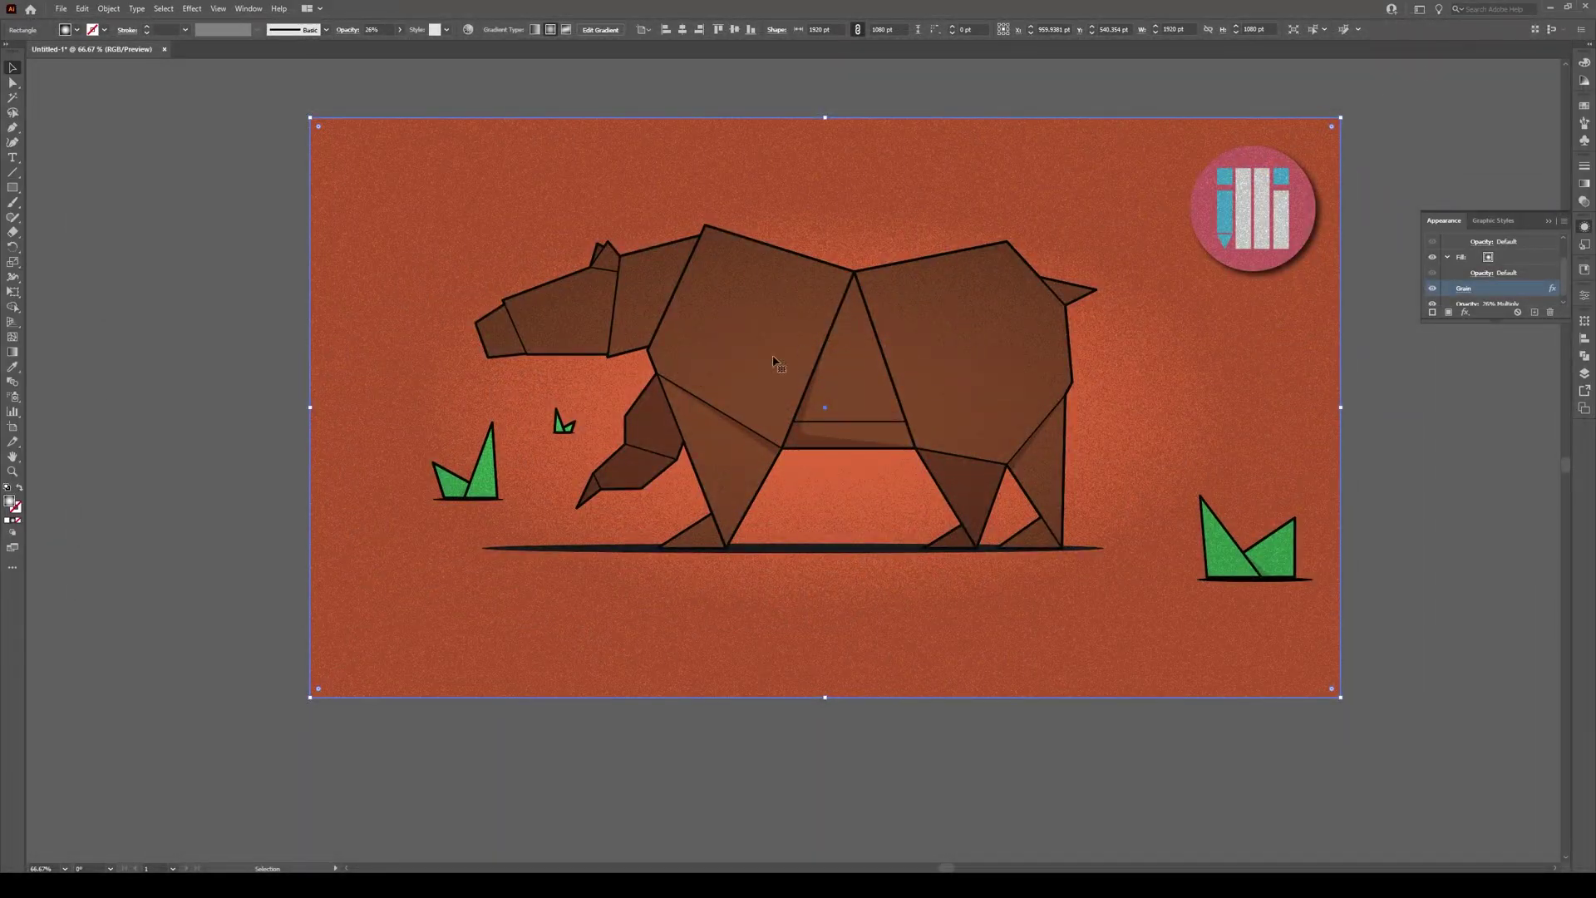
Reselect the texture rectangle and reduce its Transparency opacity to 19%.
{"action": "left_click", "coordinate": [127, 150]}
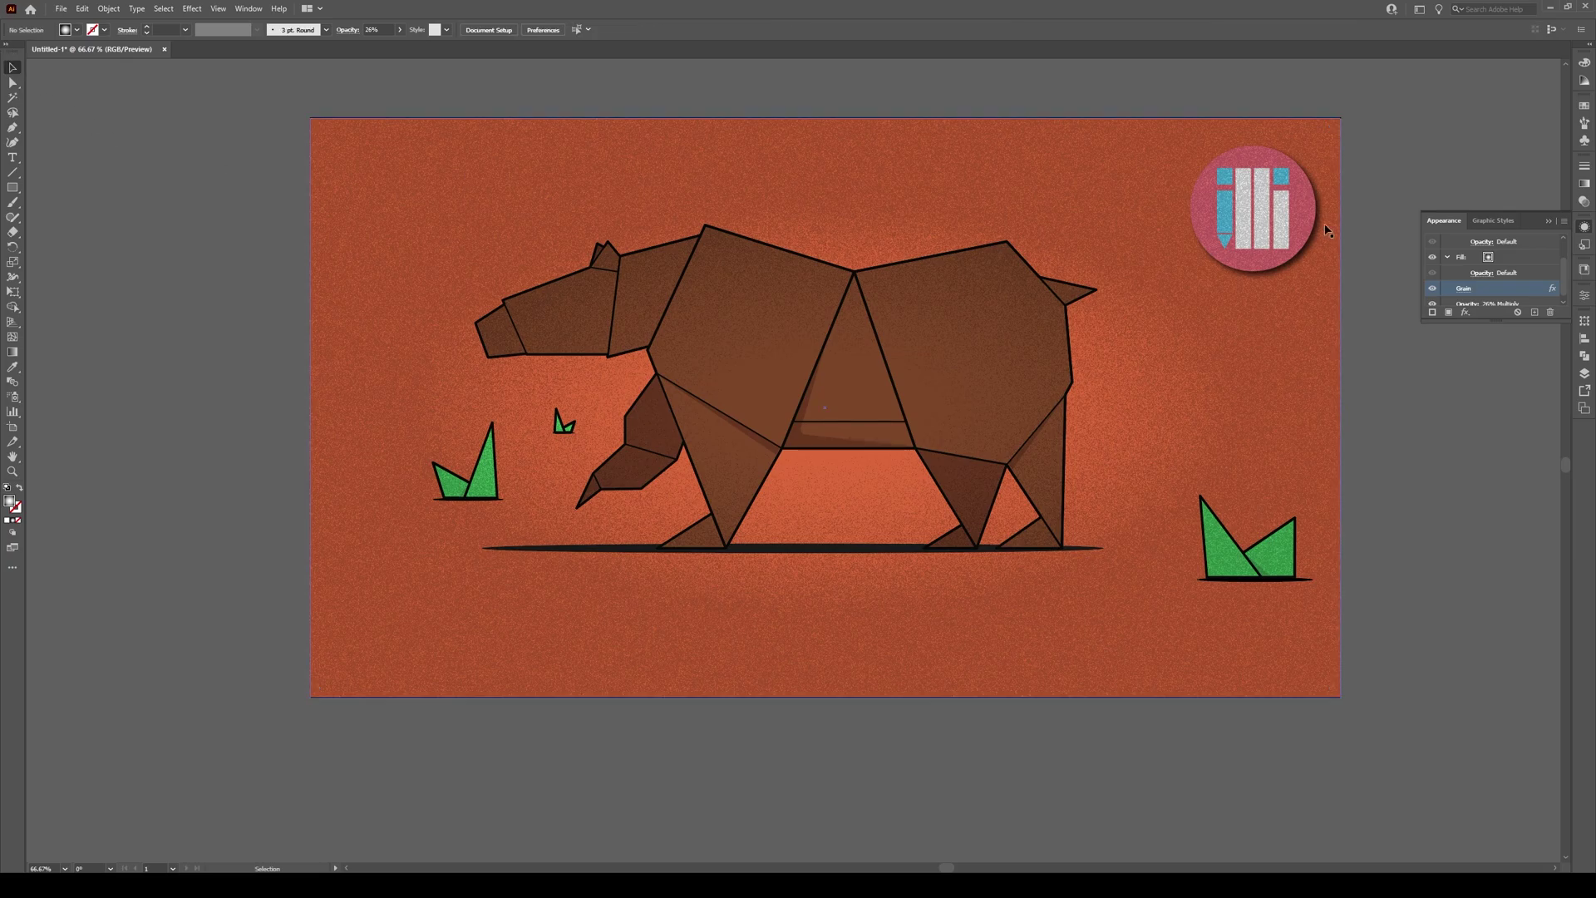
{"action": "left_click", "coordinate": [1548, 222]}
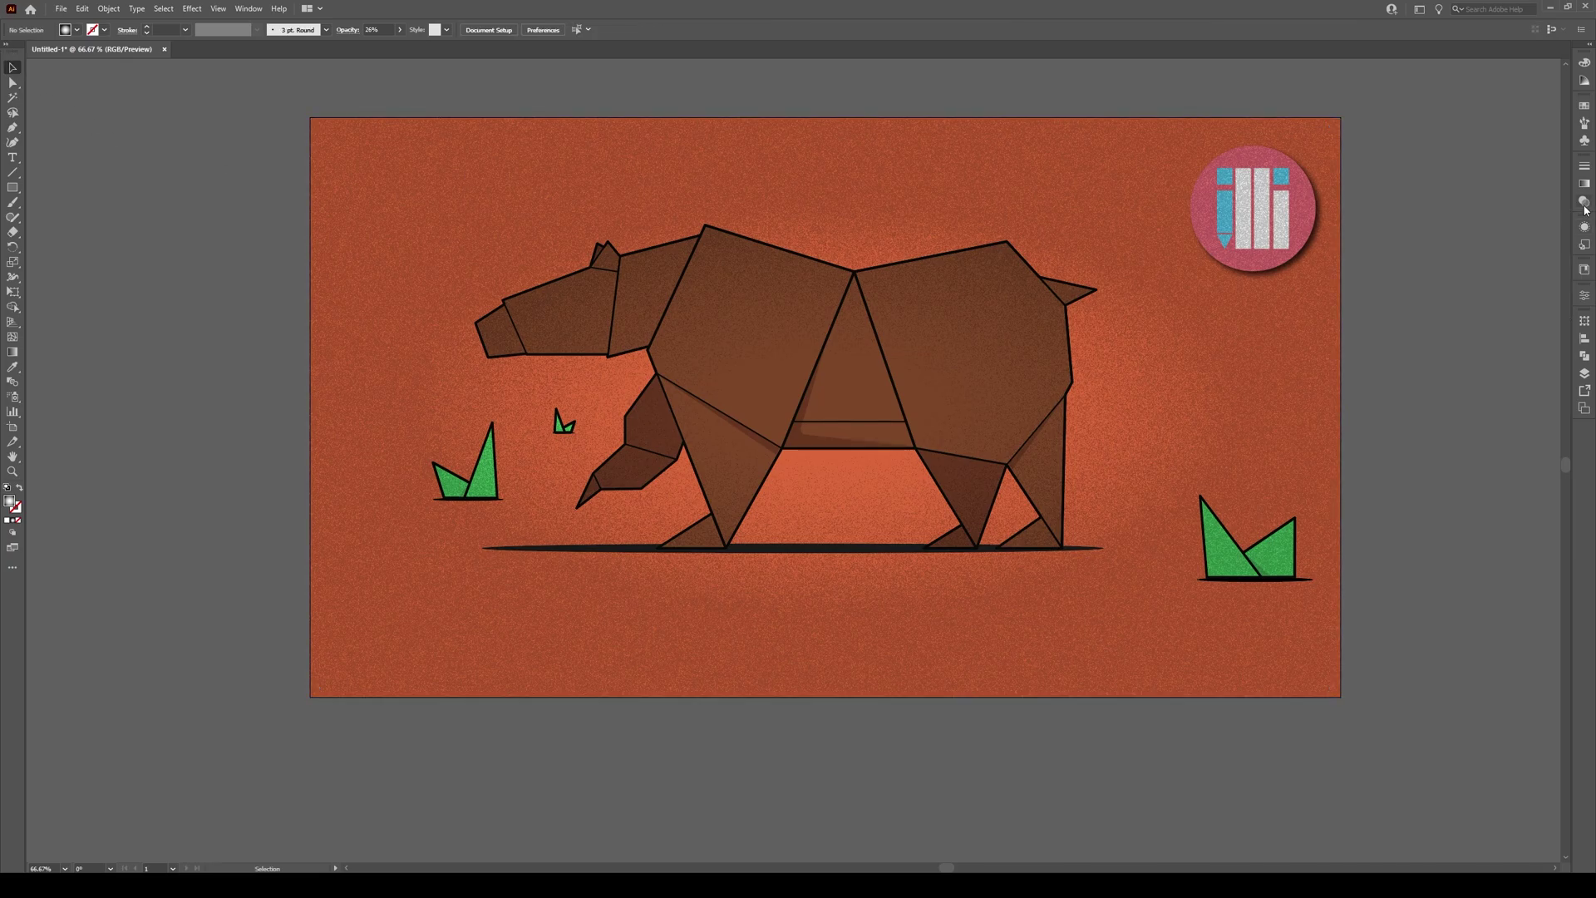
{"action": "left_click", "coordinate": [1585, 201]}
{"action": "left_click", "coordinate": [1331, 246]}
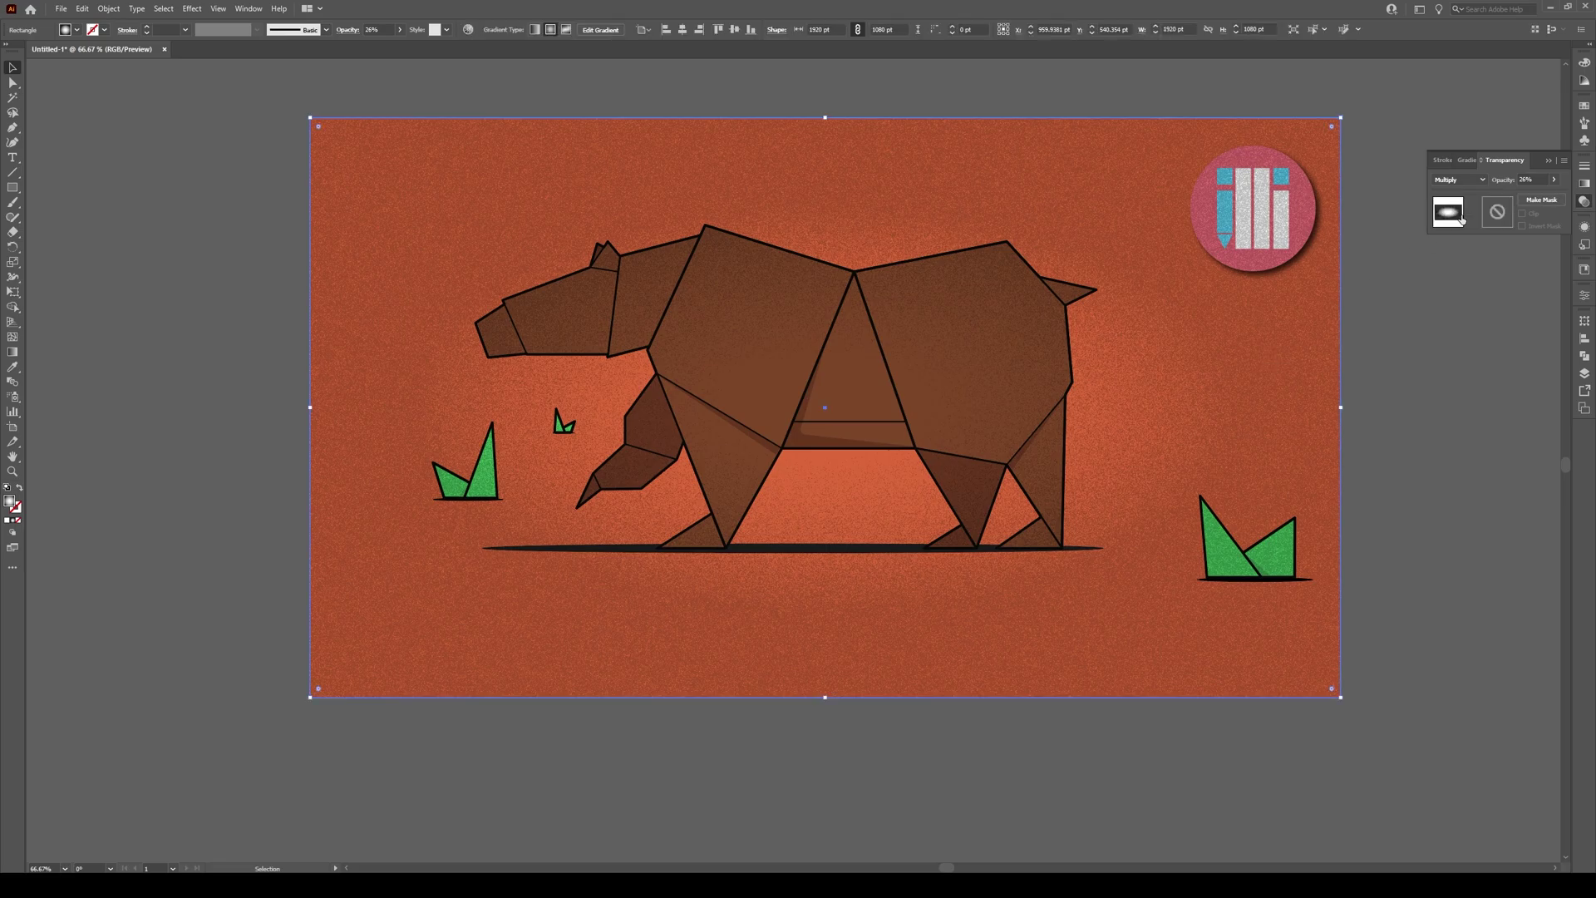
{"action": "left_click", "coordinate": [1554, 179]}
{"action": "left_click_drag", "start_coordinate": [1518, 197], "coordinate": [1512, 198]}
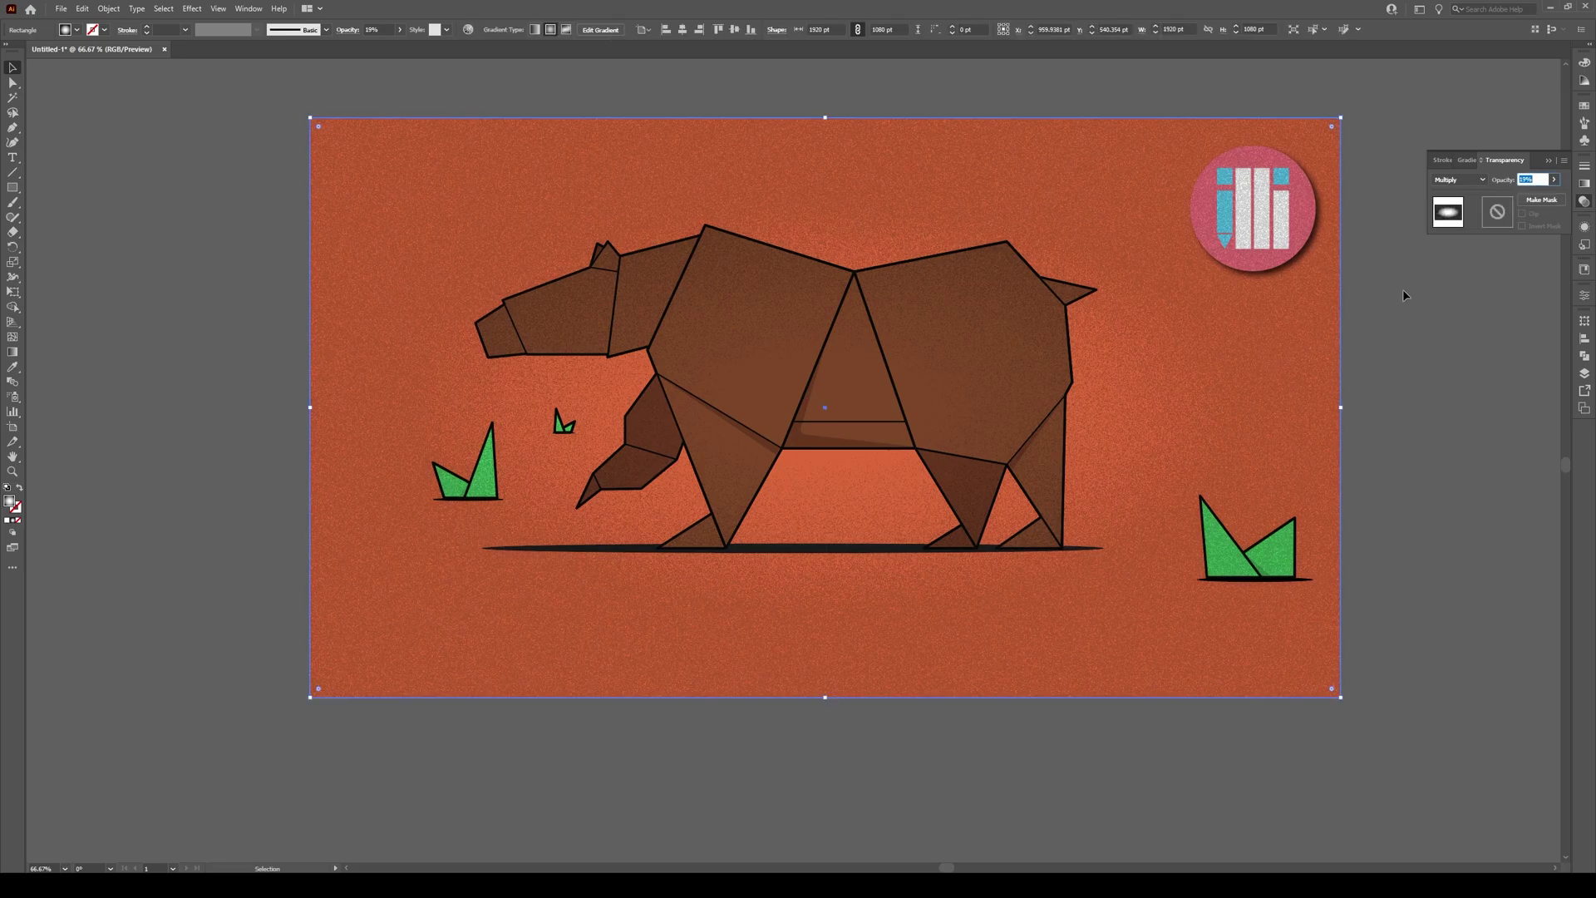